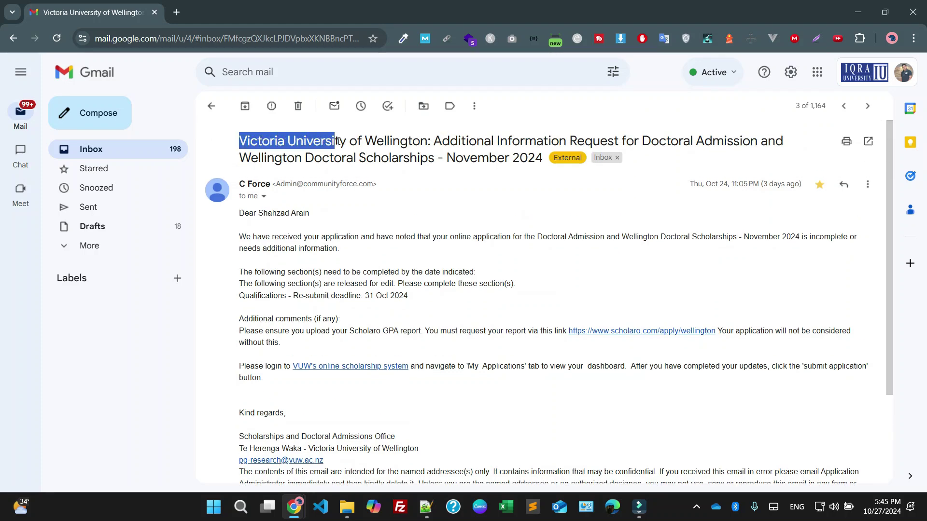
Scroll the scholarship email and highlight its Scholaro GPA report requirement
scroll(357, 270, down, 1)
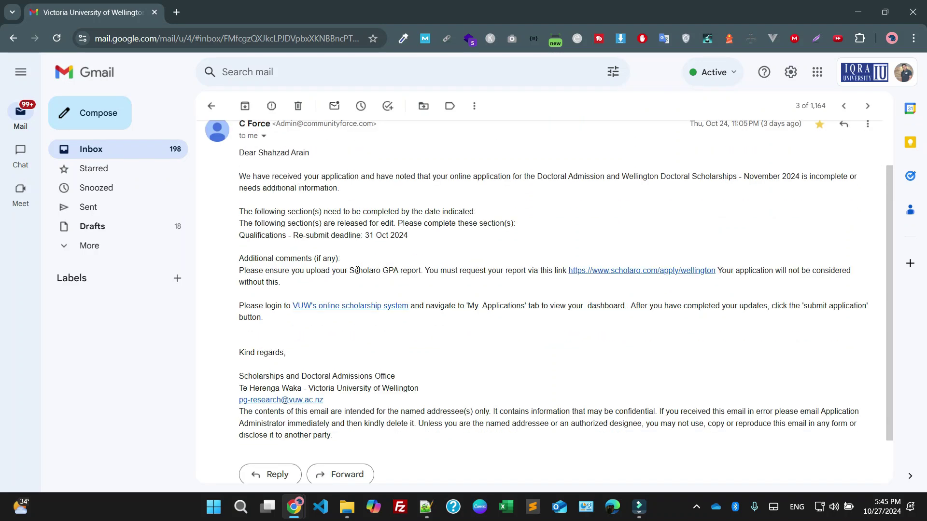
drag(354, 270, 393, 271)
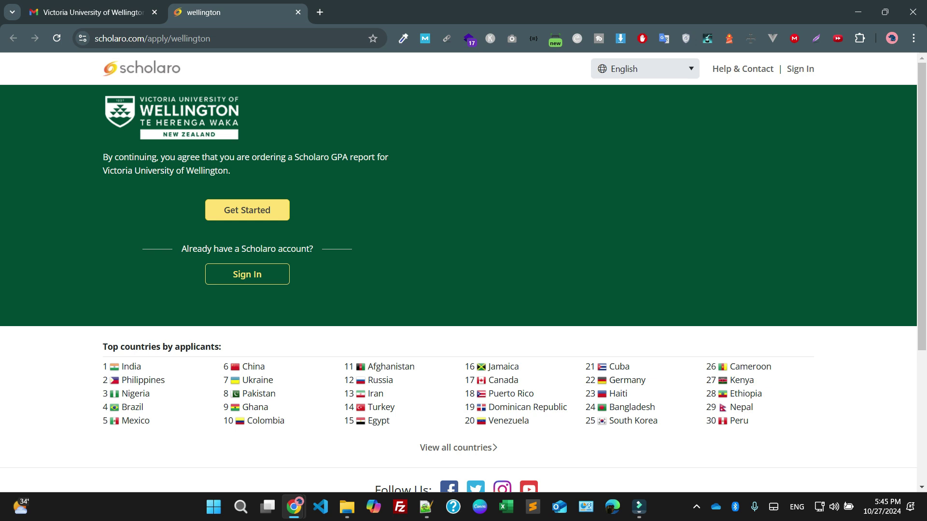
Start the Wellington GPA report order, keeping quantity at 1 report and currency at PKR - Pakistani Rupee
click(247, 210)
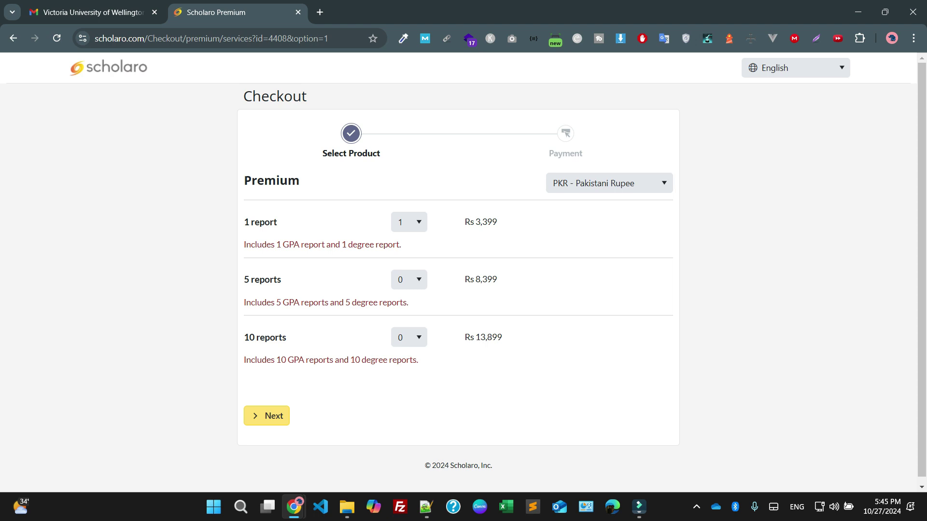
click(409, 222)
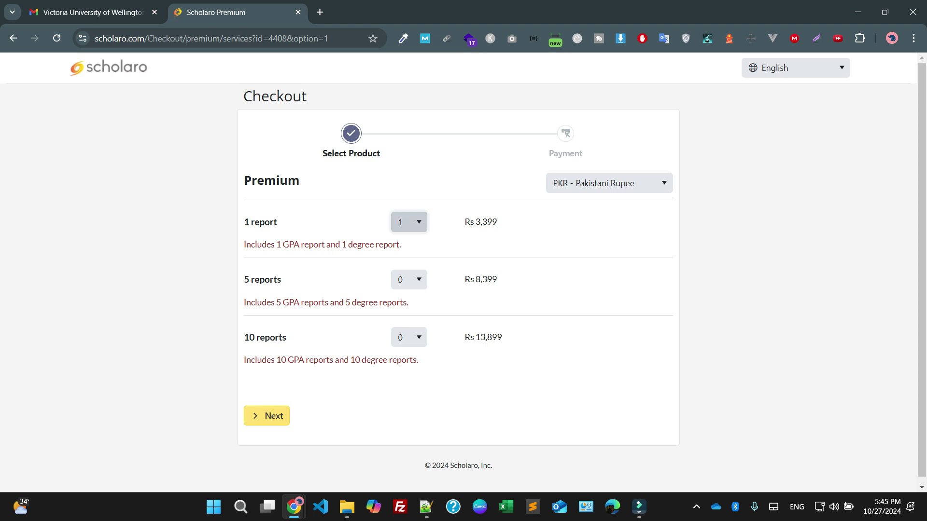
key(Escape)
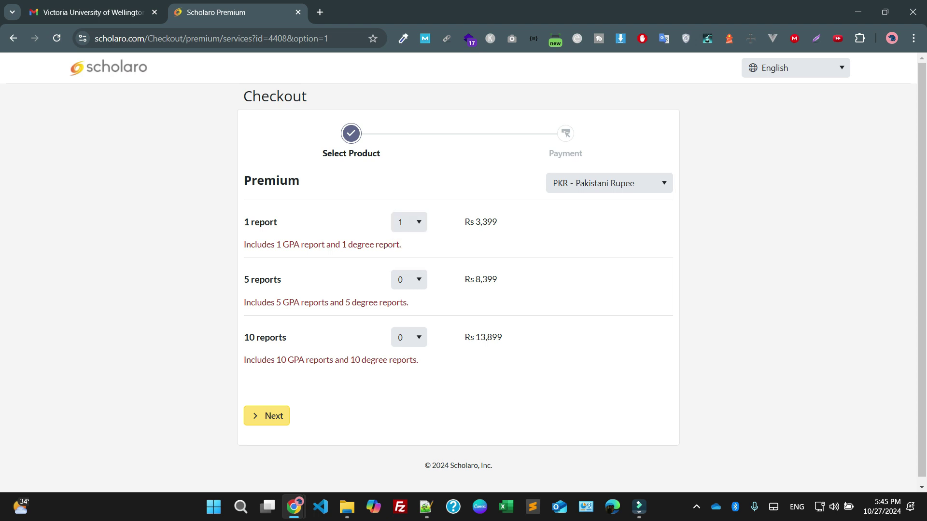
click(609, 183)
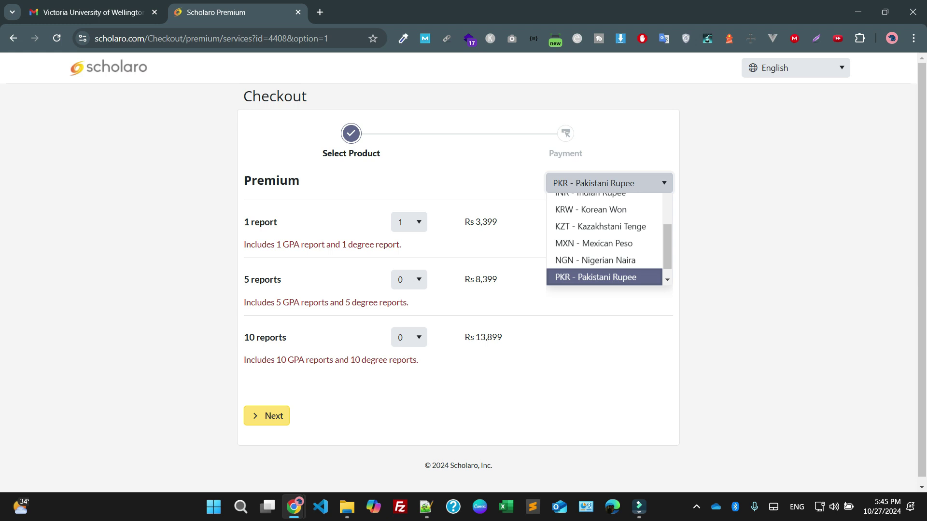
scroll(609, 250, up, 1)
key(Escape)
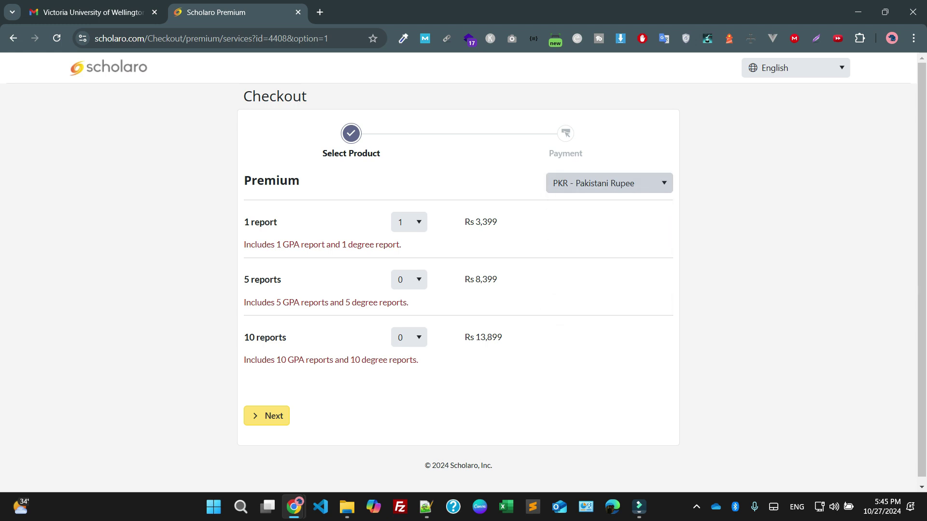
click(609, 182)
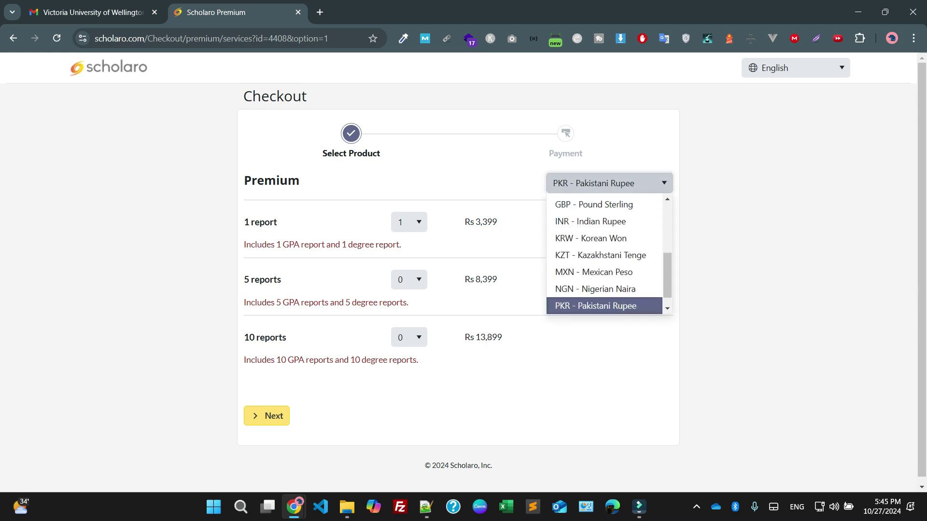
key(Escape)
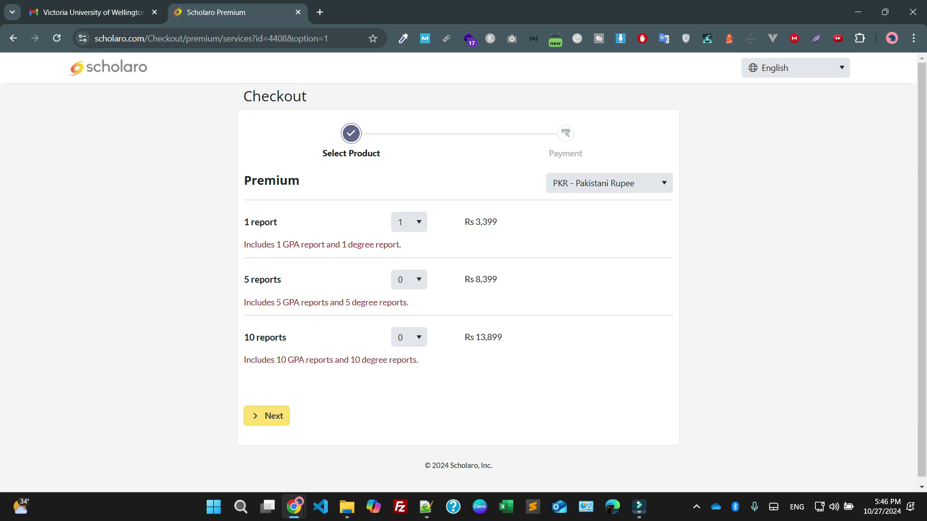
Compare the 5 reports bundle text with the 1 report option
drag(244, 279, 281, 280)
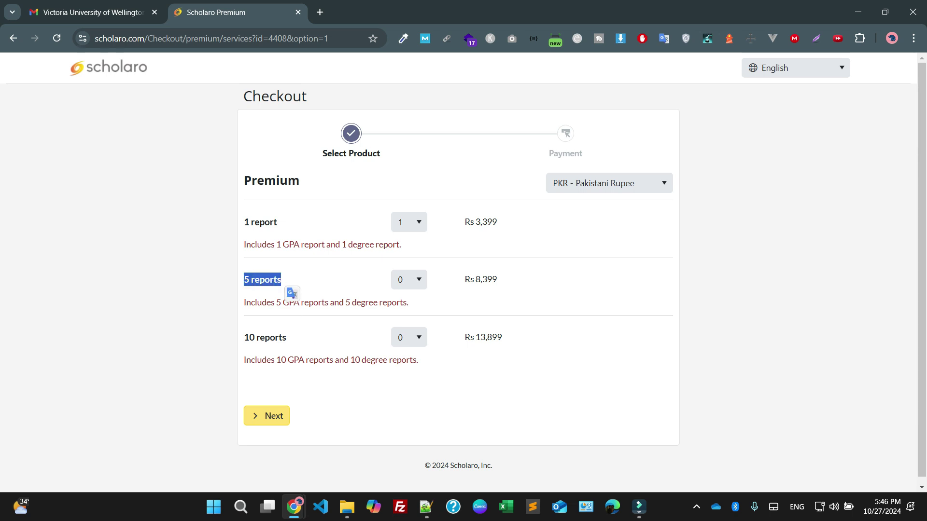
key(Escape)
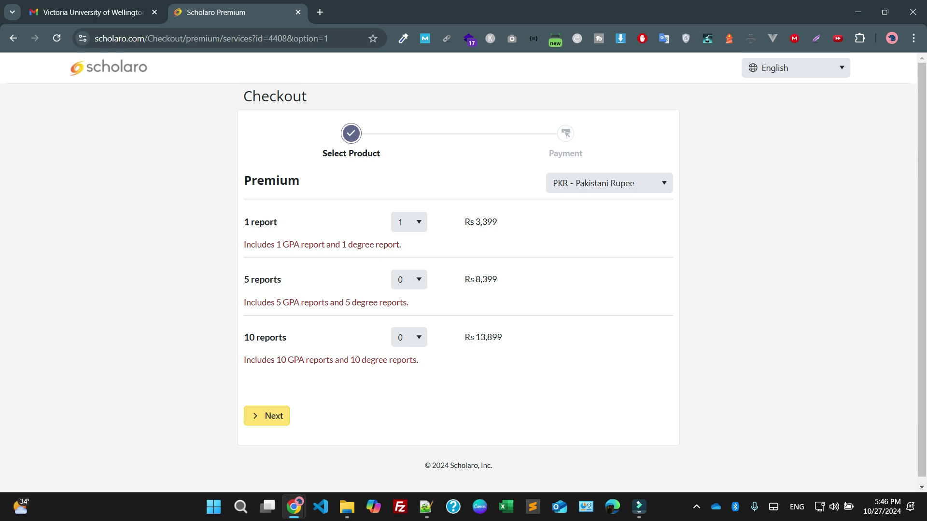
drag(244, 222, 278, 222)
click(280, 246)
Continue to account creation and fill the Email field from the browser's suggested address
click(267, 415)
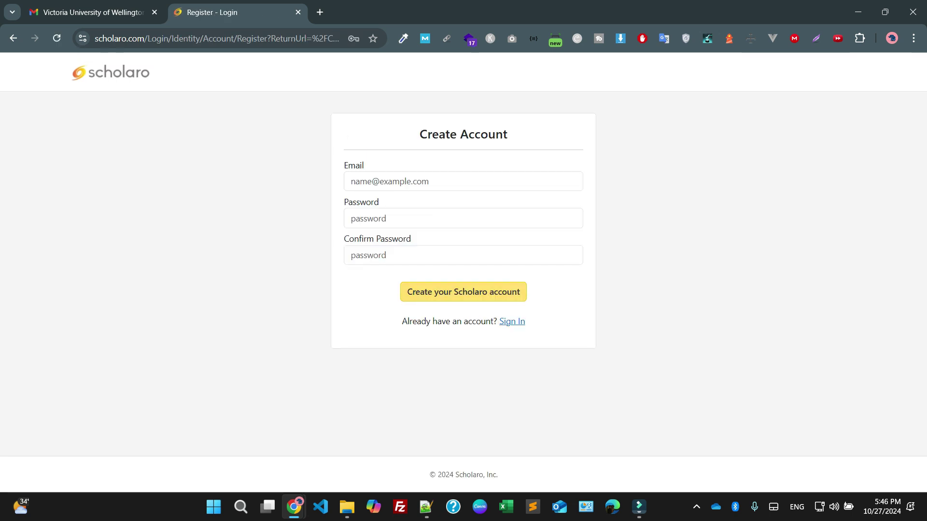
click(392, 182)
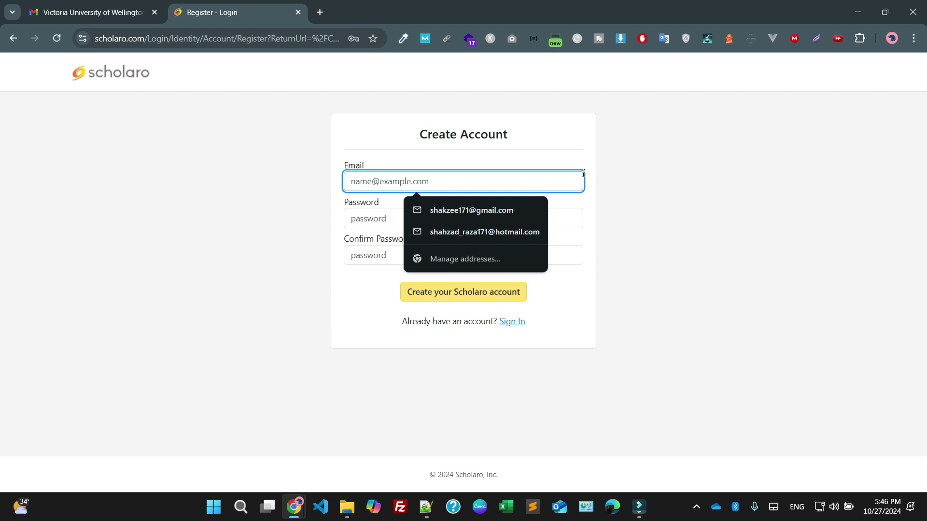
text(shakzee)
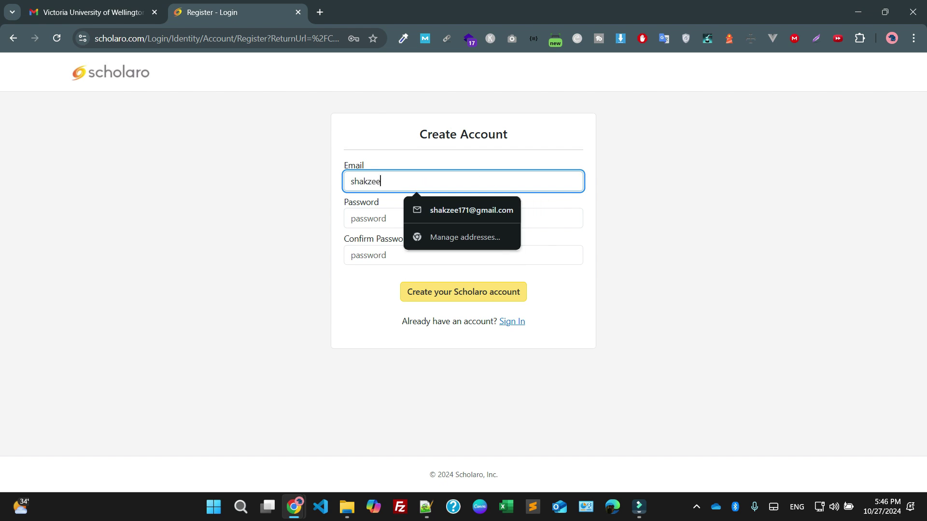
key(Down)
key(Return)
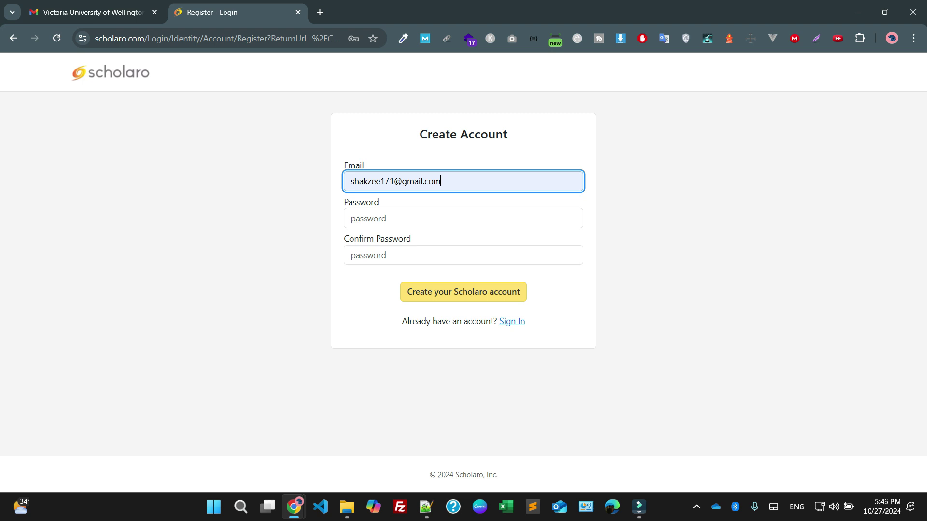
mouse_move(425, 506)
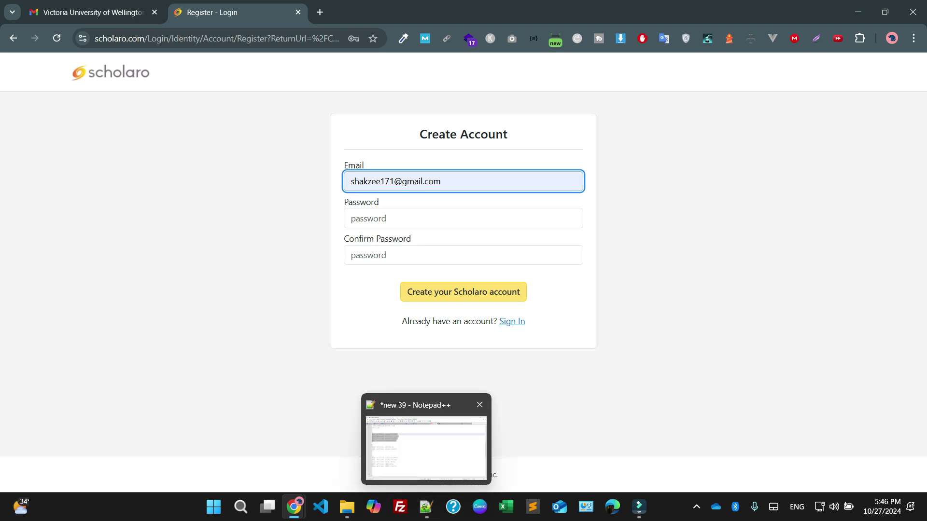
Enter and confirm the account password, then create the Scholaro account
click(398, 217)
text(•••••••••••)
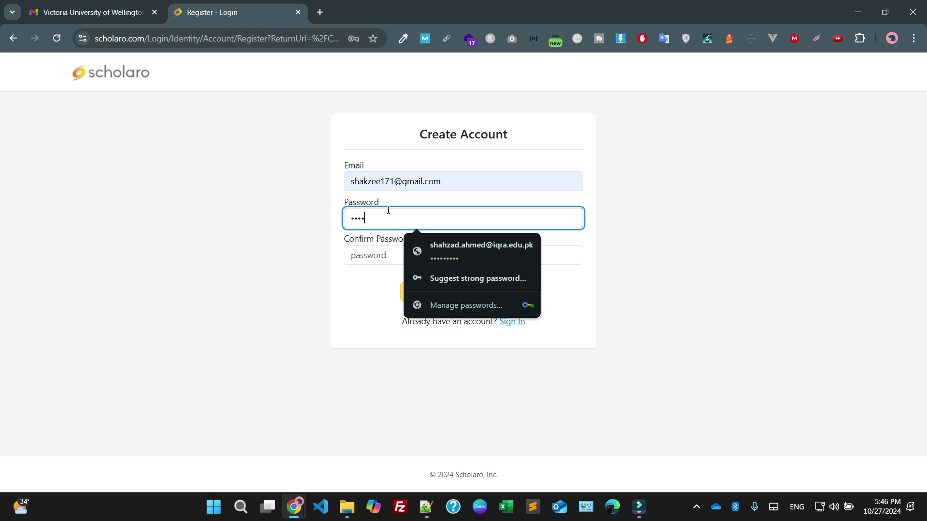
click(406, 255)
text(•••••••••••)
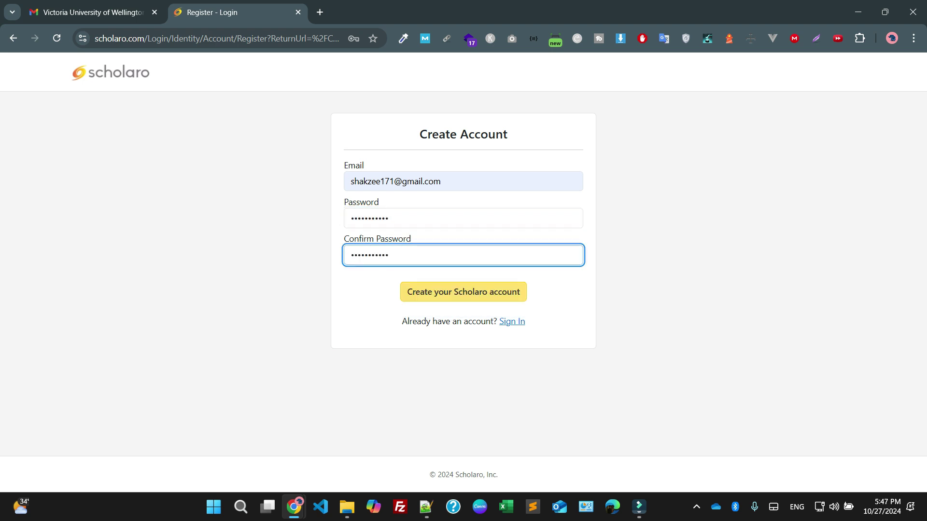
key(Tab)
key(Return)
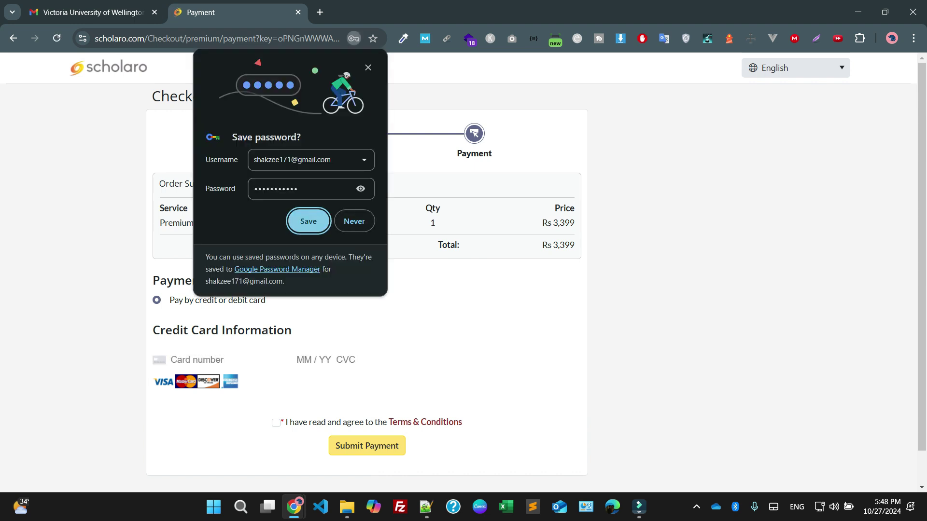
Save the new password in Chrome, review the Rs 3,399 total and accept the Terms & Conditions
click(308, 221)
drag(553, 226, 579, 213)
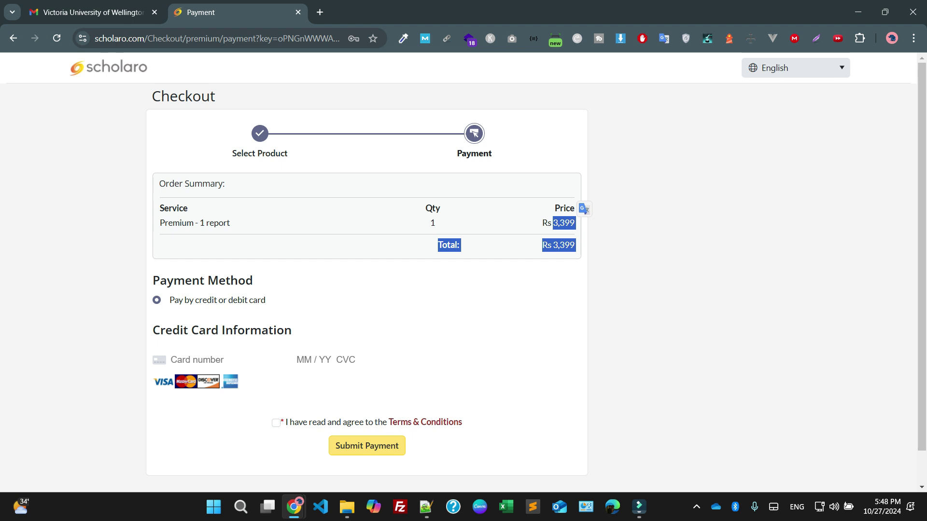
click(579, 212)
scroll(524, 245, down, 1)
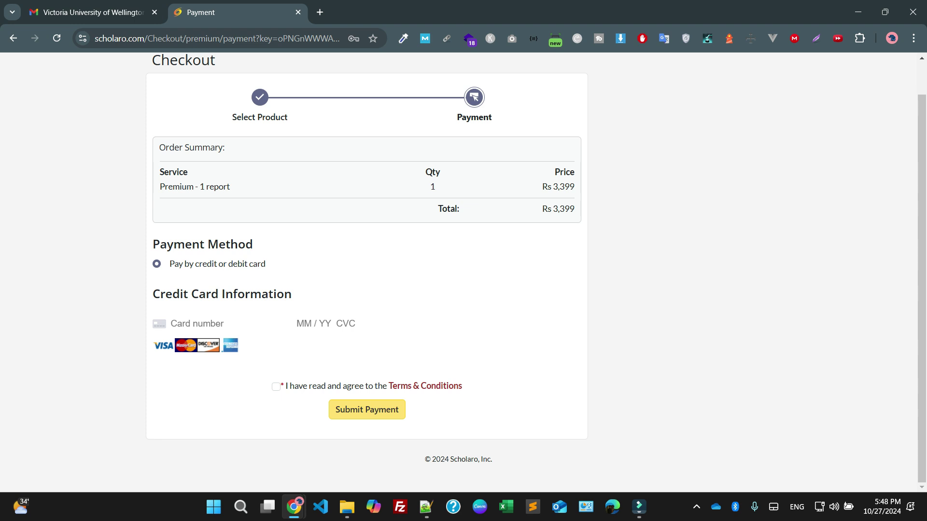
click(276, 386)
click(367, 409)
Autofill the saved Mastercard details and submit the Rs 3,399 payment
click(189, 328)
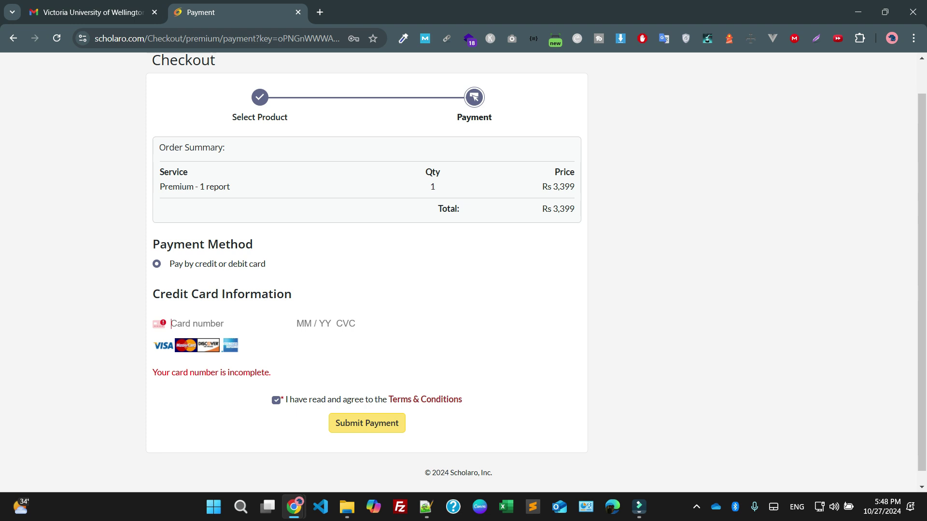
key(Down)
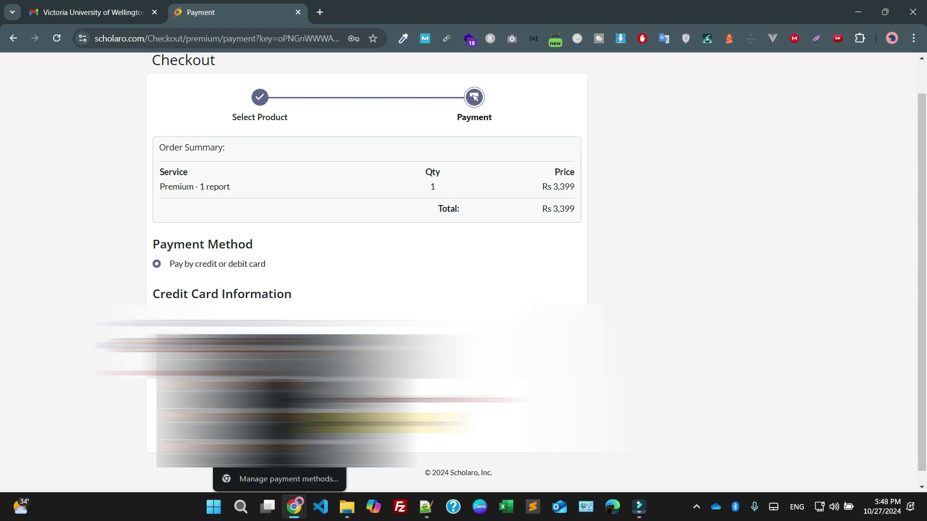
key(Return)
key(Tab)
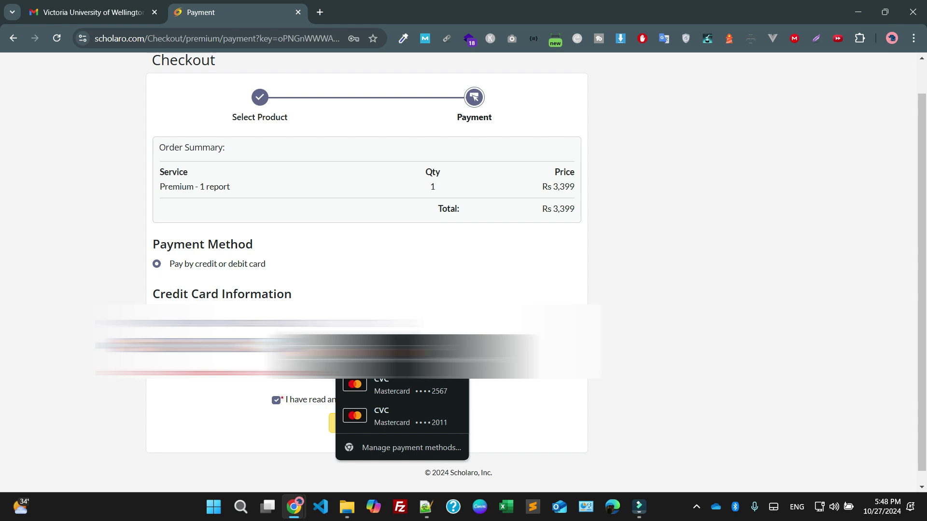
key(Tab)
key(Tab)
key(Tab)
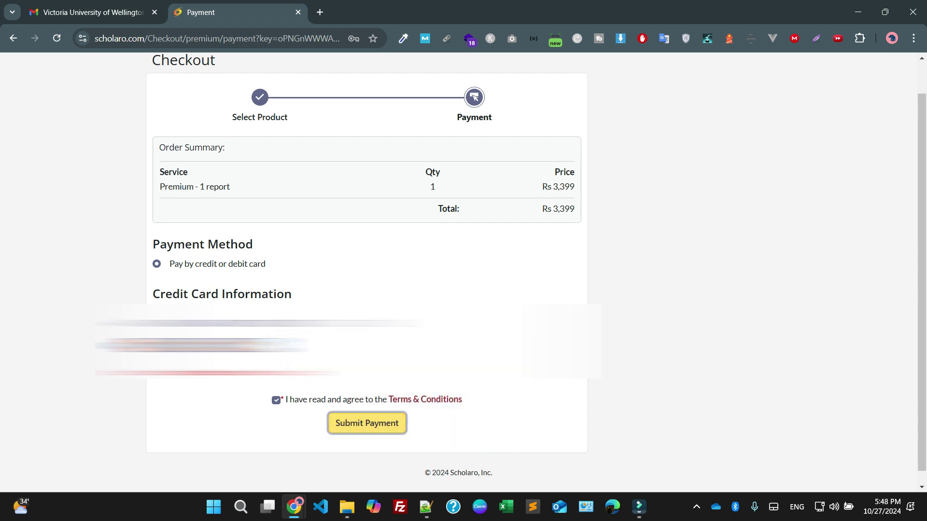
key(Return)
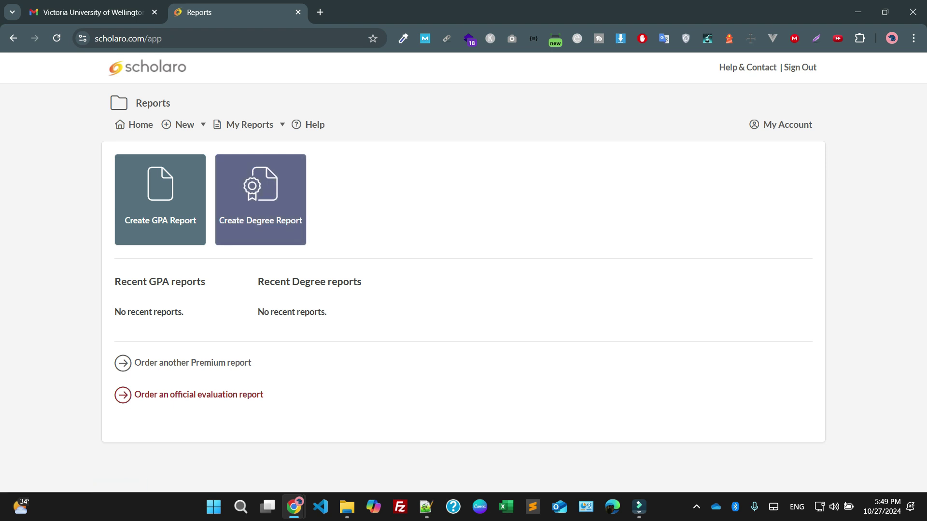
Open Gmail in a new tab and follow the Scholaro account confirmation link
click(320, 12)
text(google.com)
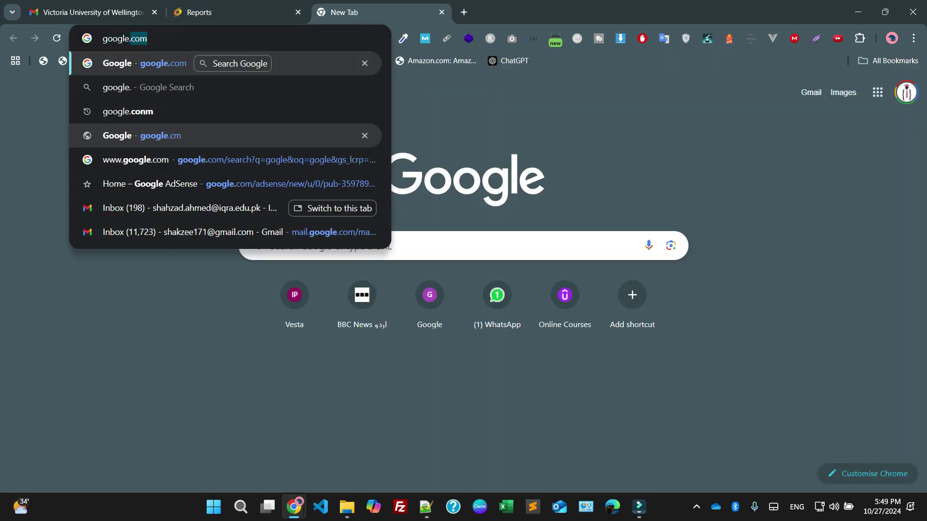
key(Return)
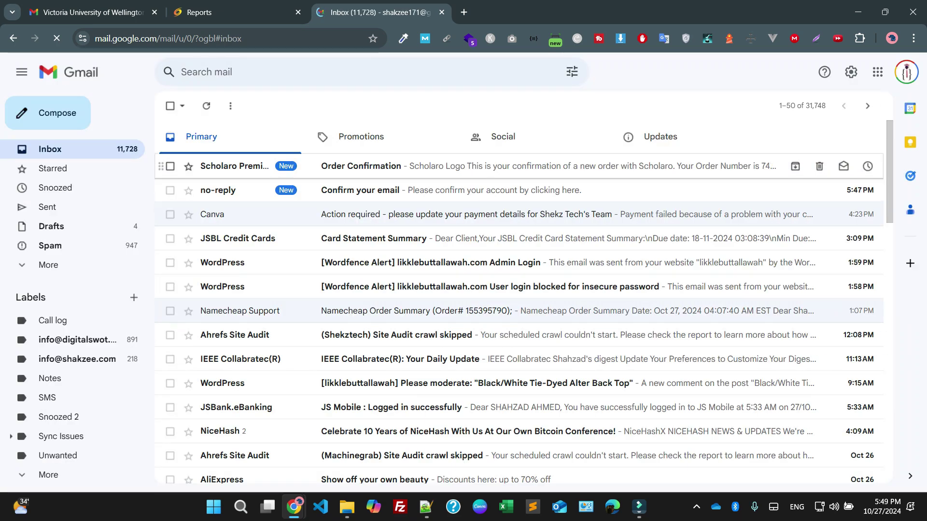
click(434, 191)
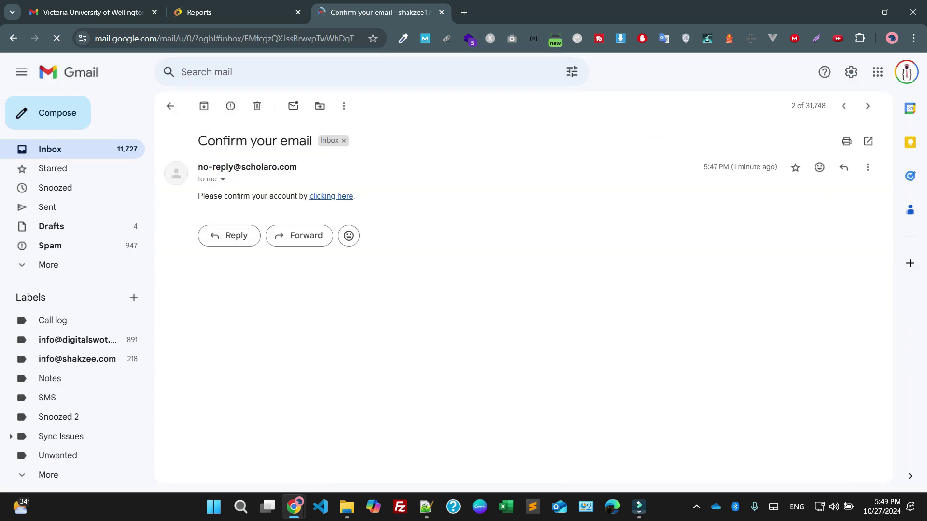
click(331, 196)
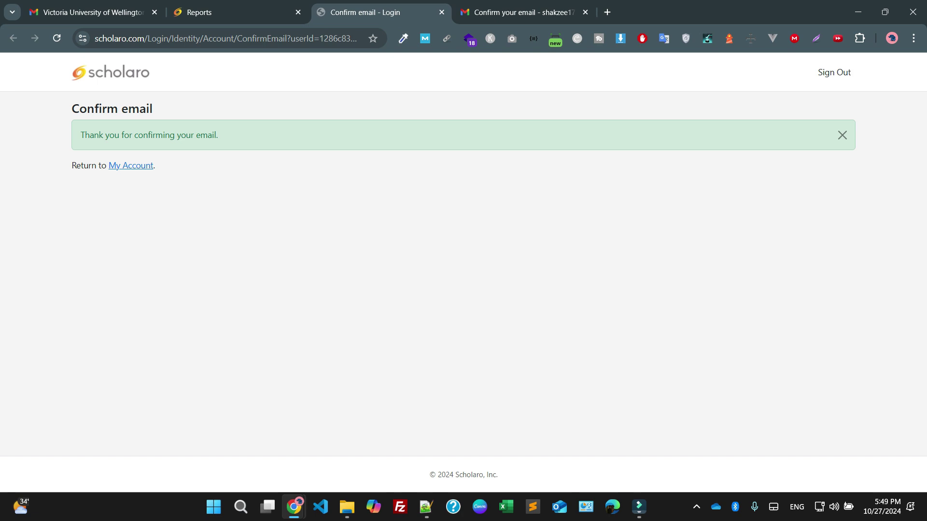
Read Scholaro's Order Confirmation email, then close the Confirm email page
key(ctrl+Tab)
key(u)
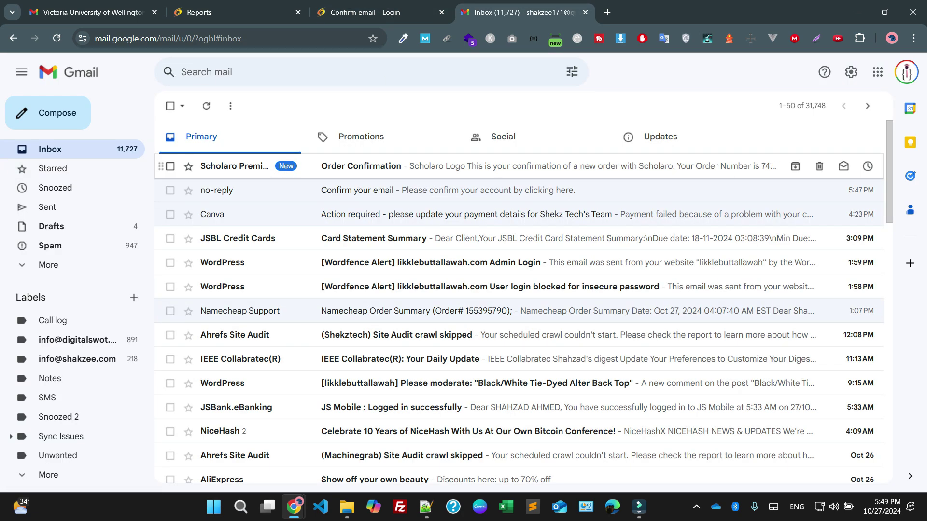
click(531, 166)
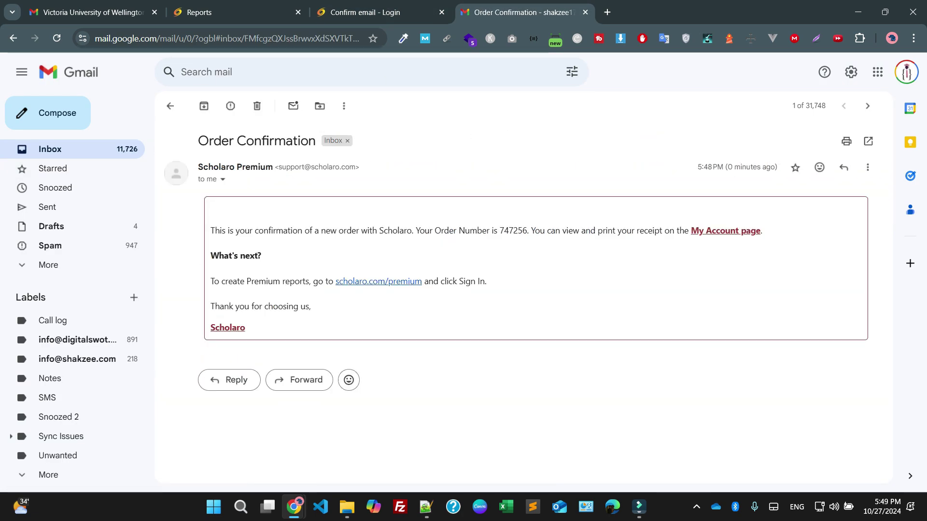
mouse_move(239, 238)
mouse_down()
mouse_move(763, 238)
mouse_move(239, 238)
mouse_up()
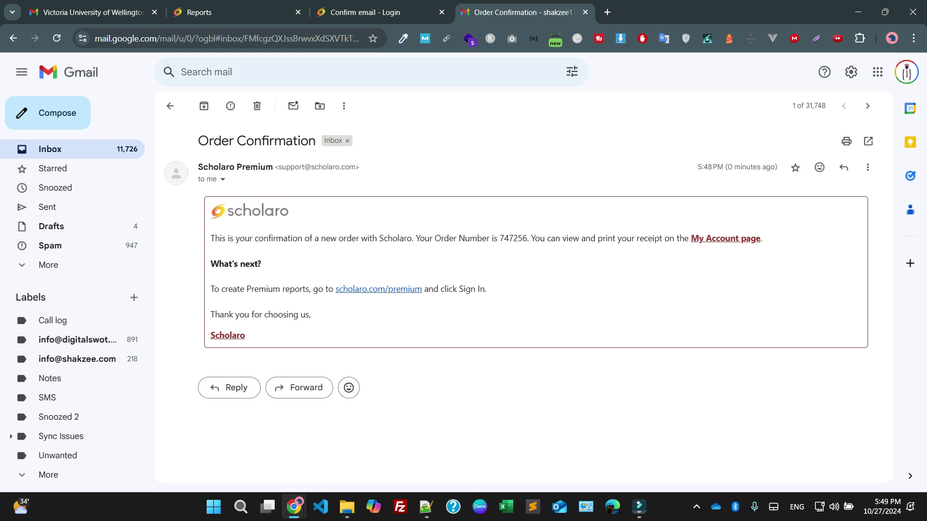
key(ctrl+shift+Tab)
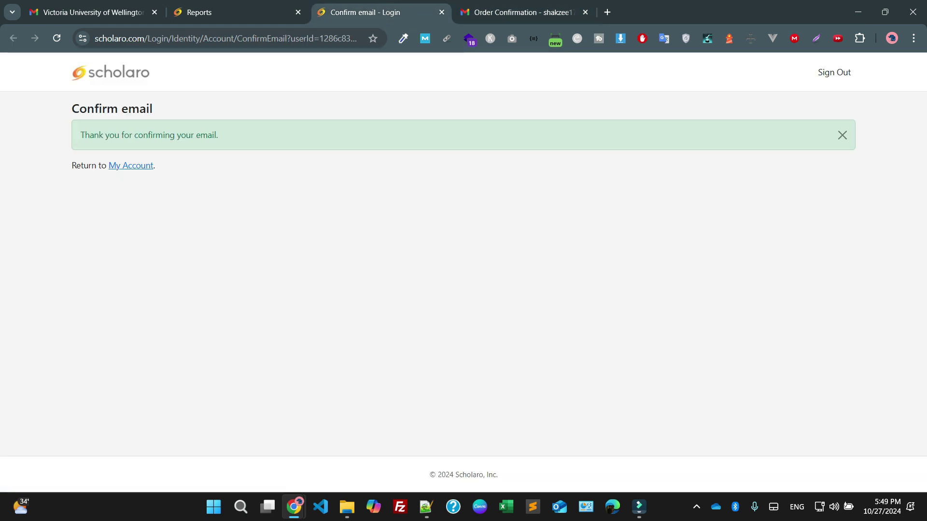
key(ctrl+w)
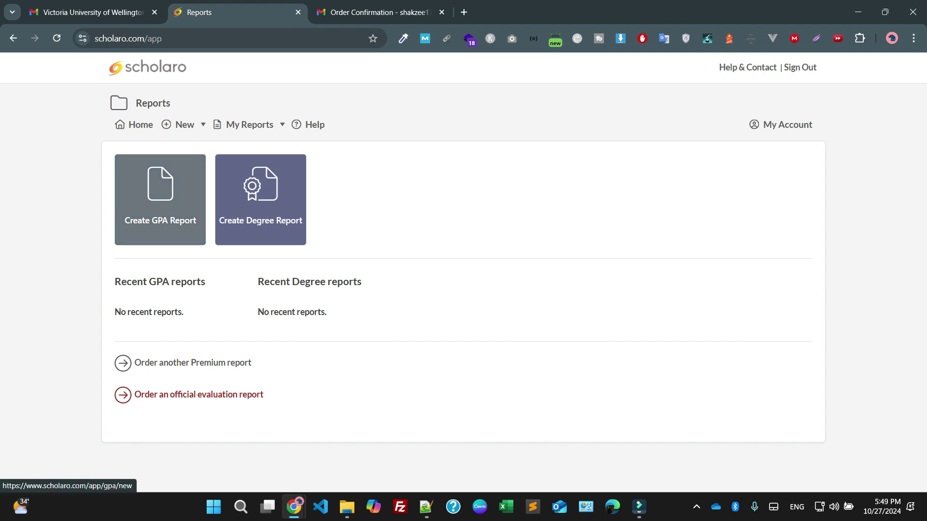
Create a new GPA report and enter the student's full name in the Full name field
click(161, 200)
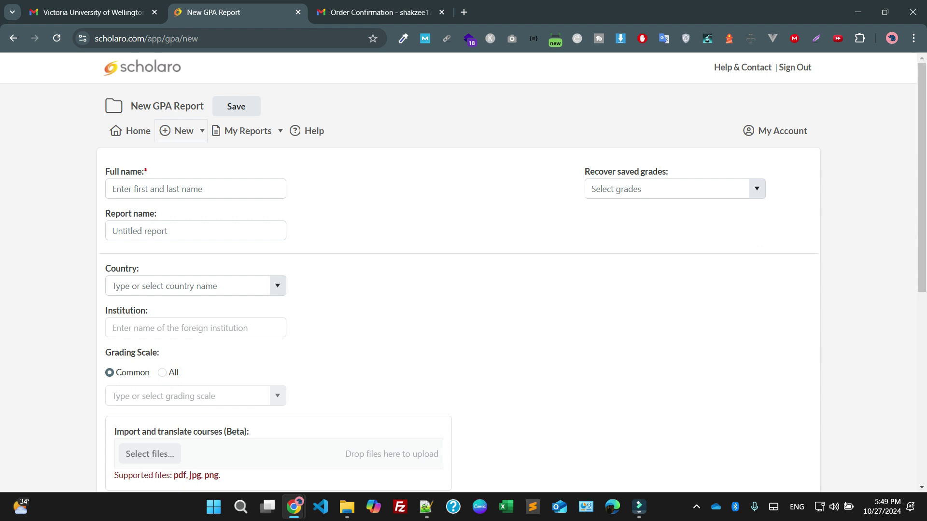
click(158, 188)
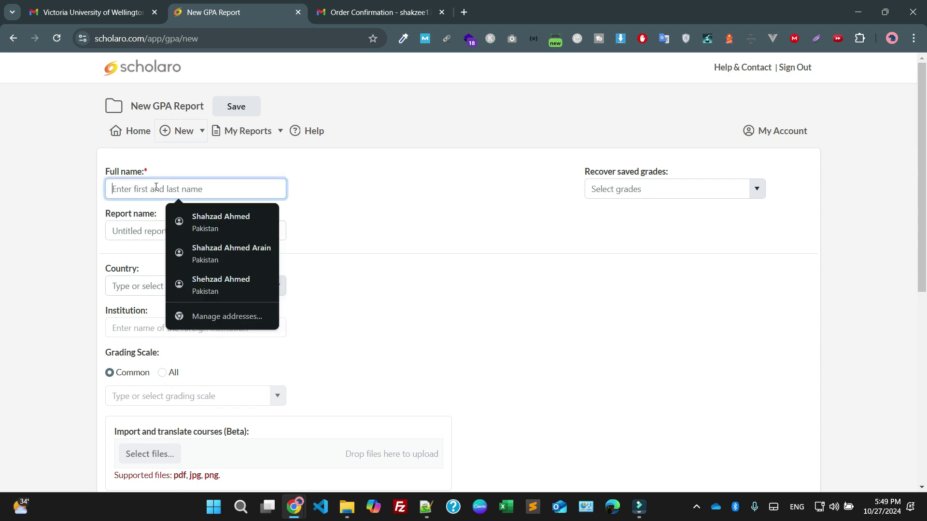
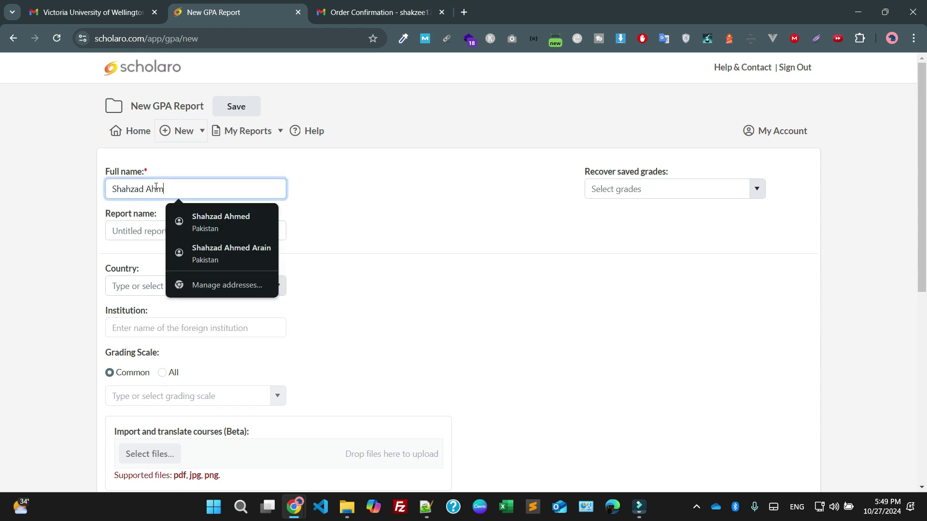
click(179, 234)
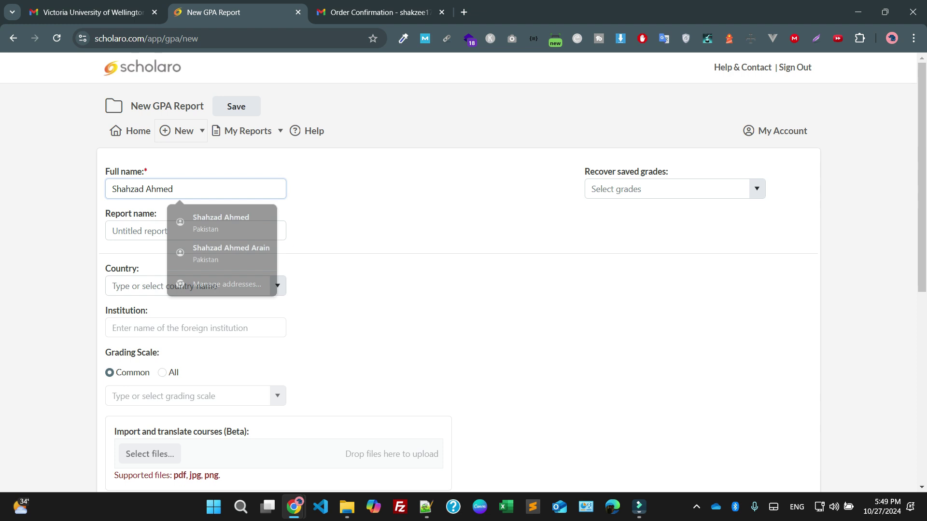
click(182, 190)
key(ctrl+a)
key(ctrl+c)
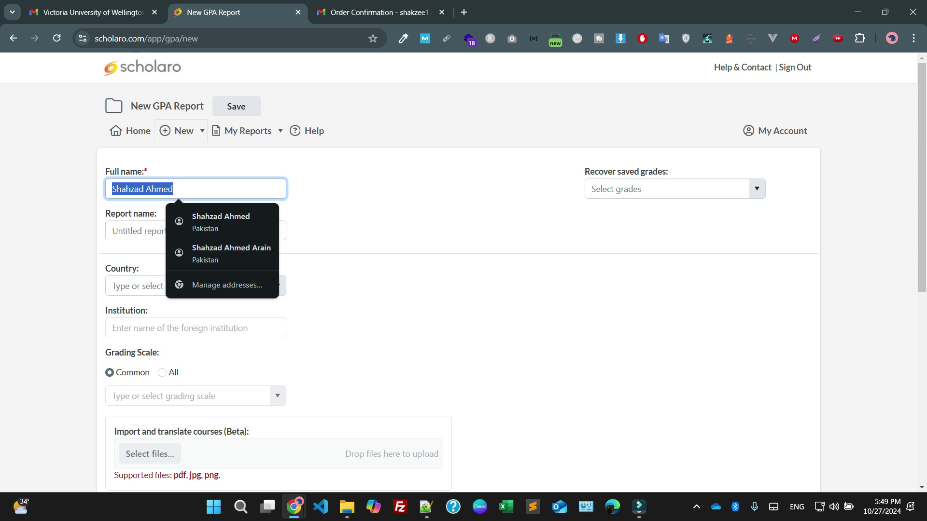
Paste the student's name as the report name and set the country to Pakistan
click(237, 184)
key(ctrl+a)
key(ctrl+v)
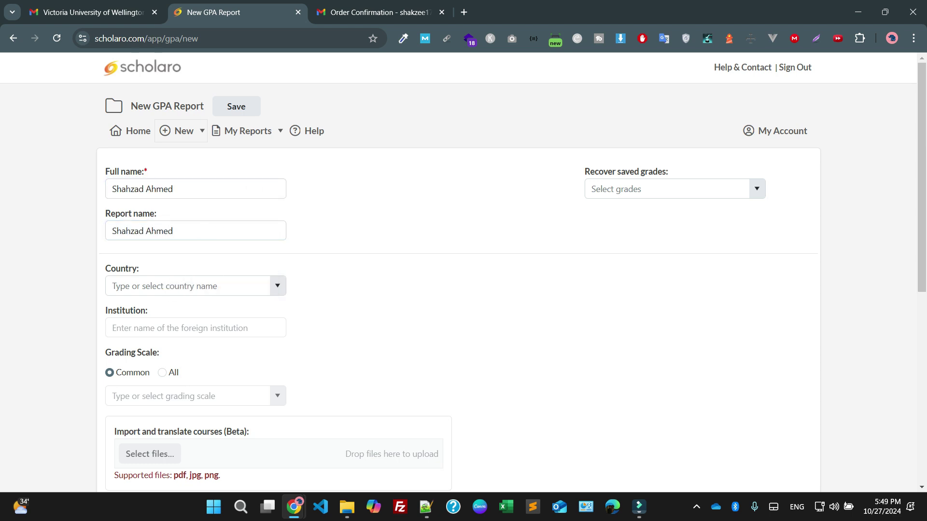
click(145, 280)
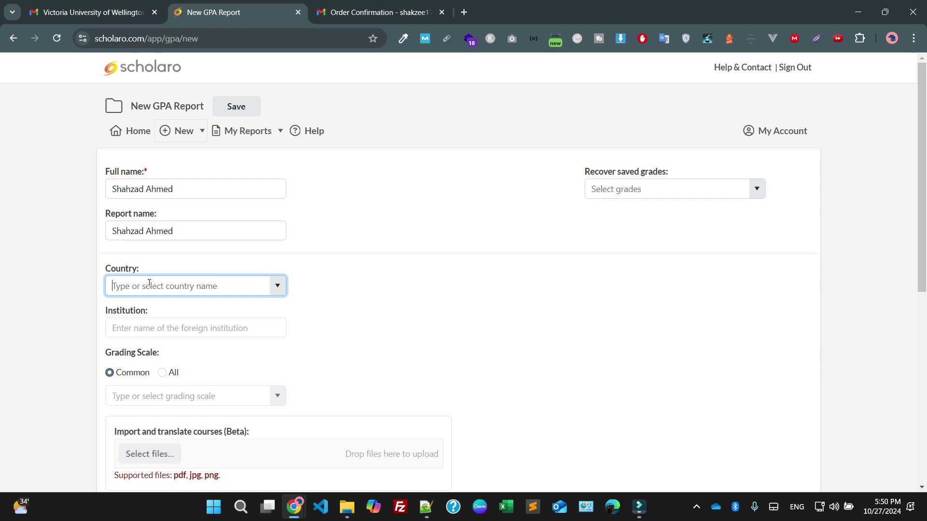
text(pakistan)
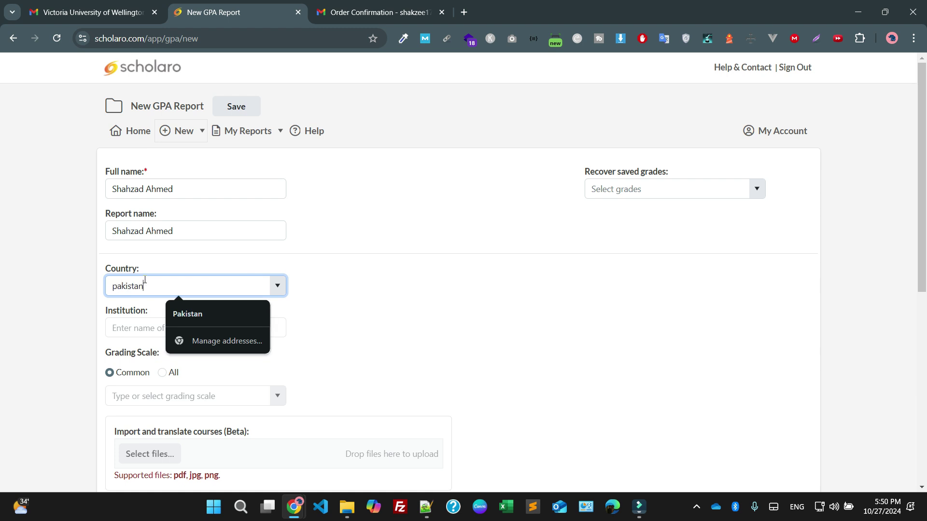
key(Return)
Choose Iqra university as the institution and review its grading scale table
scroll(198, 205, down, 2)
click(198, 205)
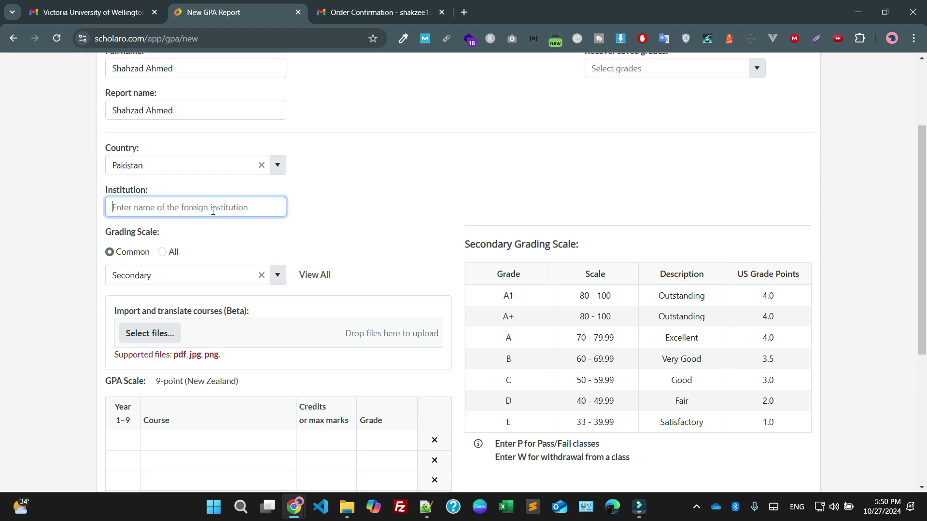
text(iqra)
click(203, 243)
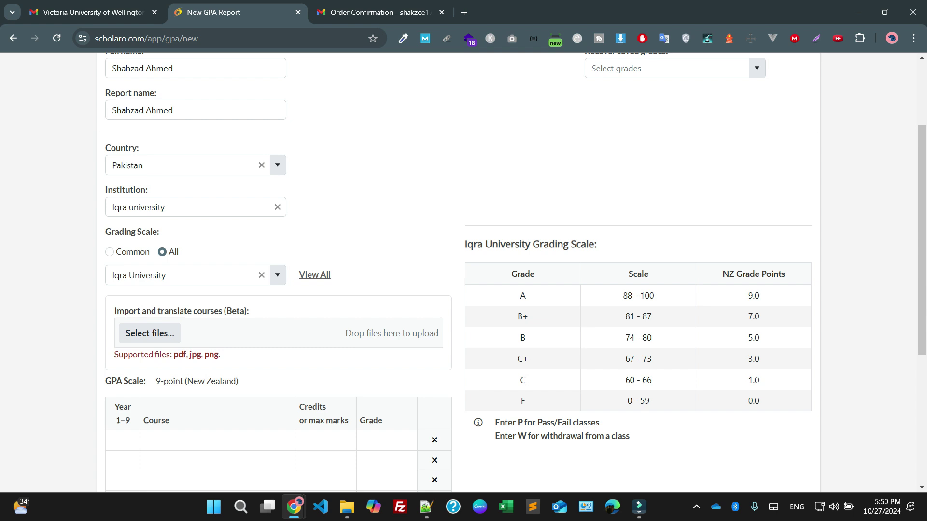
scroll(502, 363, down, 1)
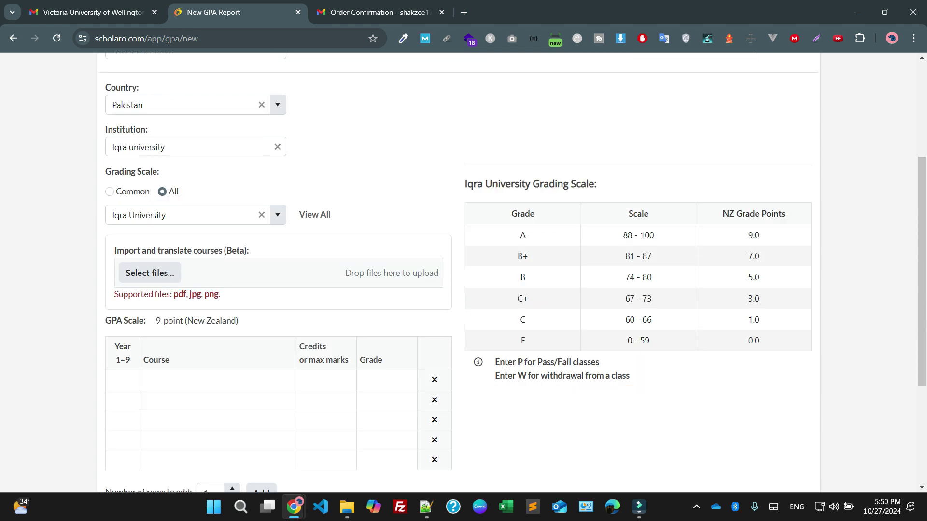
drag(519, 235, 751, 319)
click(150, 273)
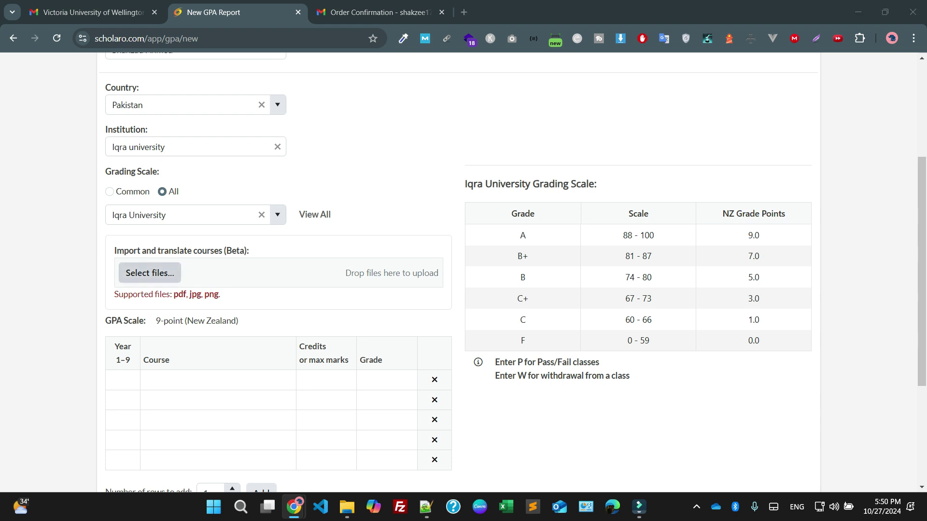
Upload the master's transcript JPG from the MS documents folder and review the 15 imported courses
click(55, 156)
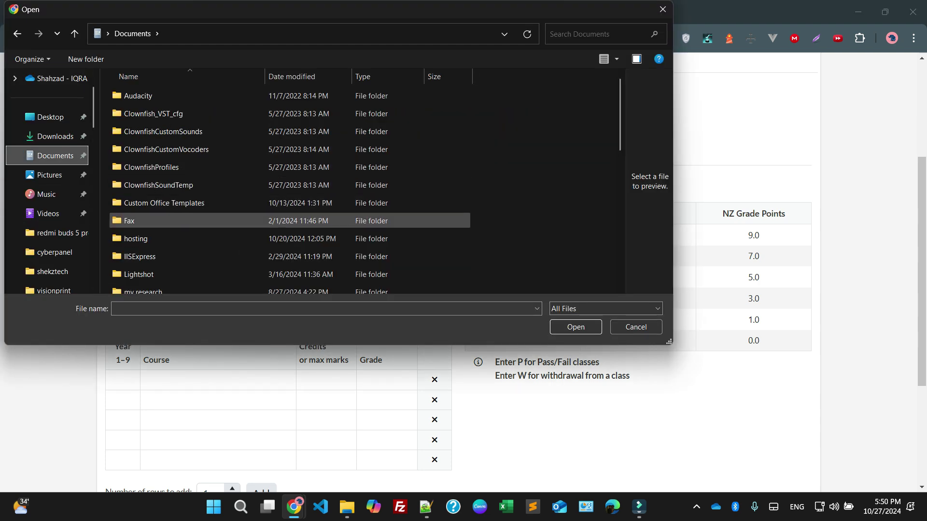
click(346, 507)
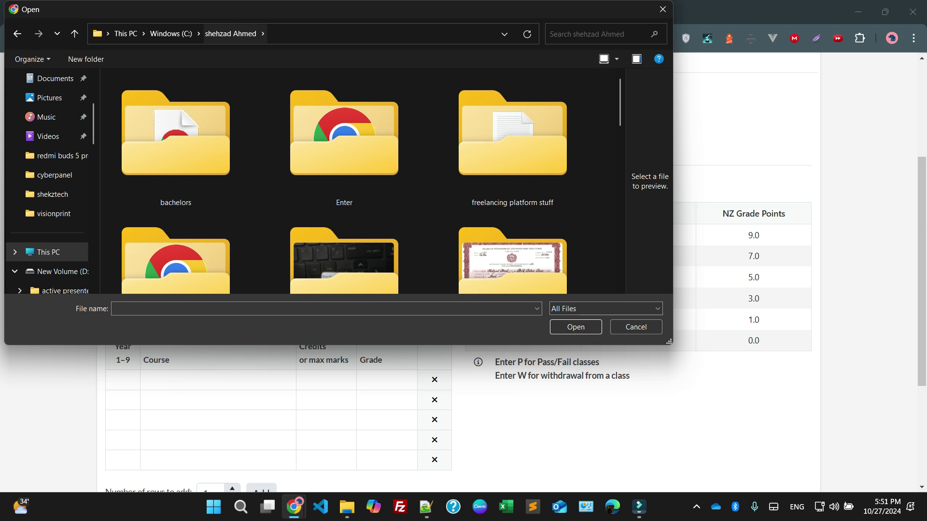
scroll(343, 226, down, 4)
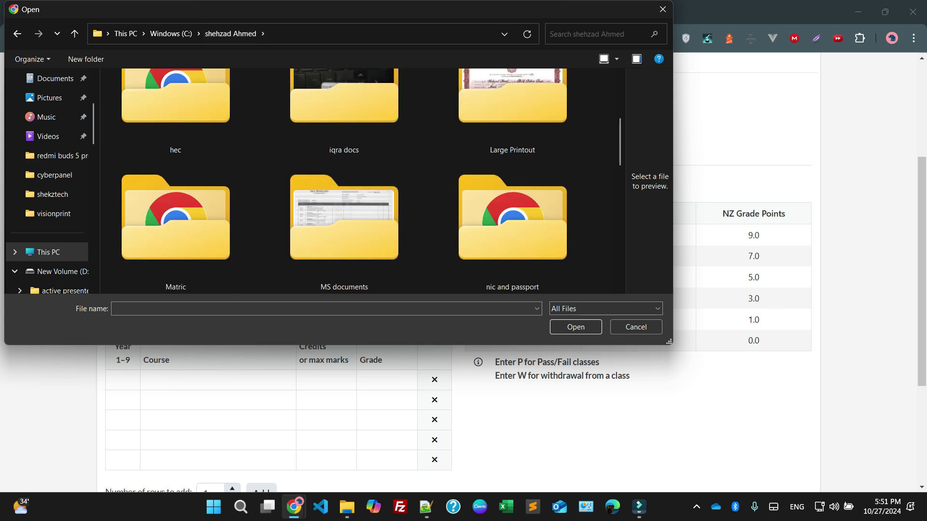
double_click(344, 220)
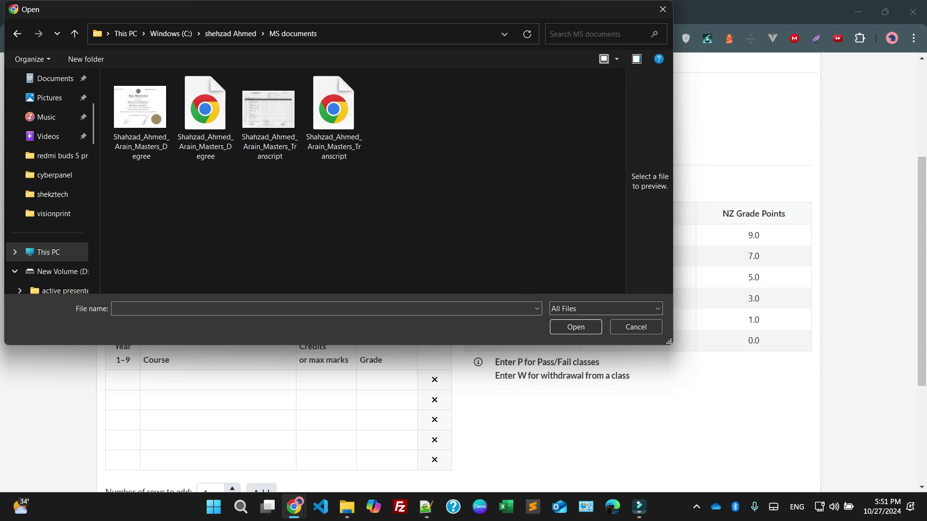
click(269, 116)
click(576, 327)
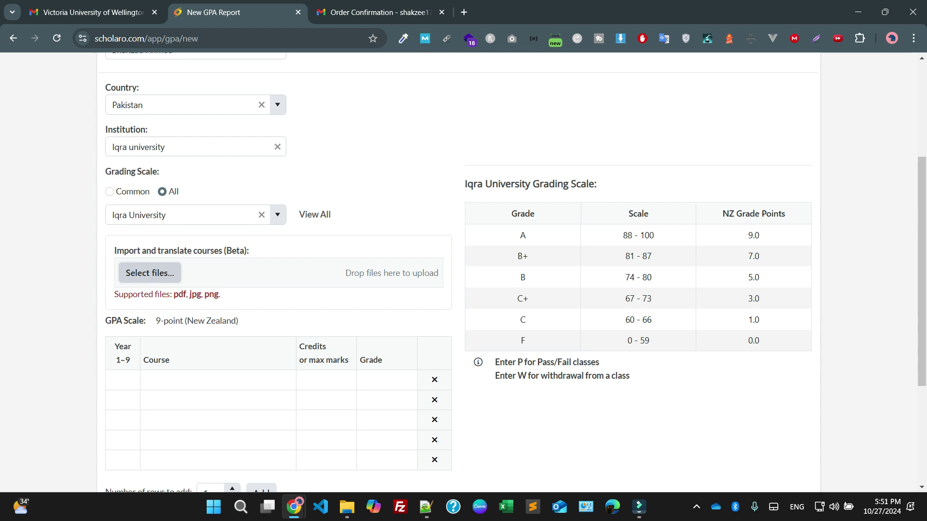
scroll(463, 270, down, 1)
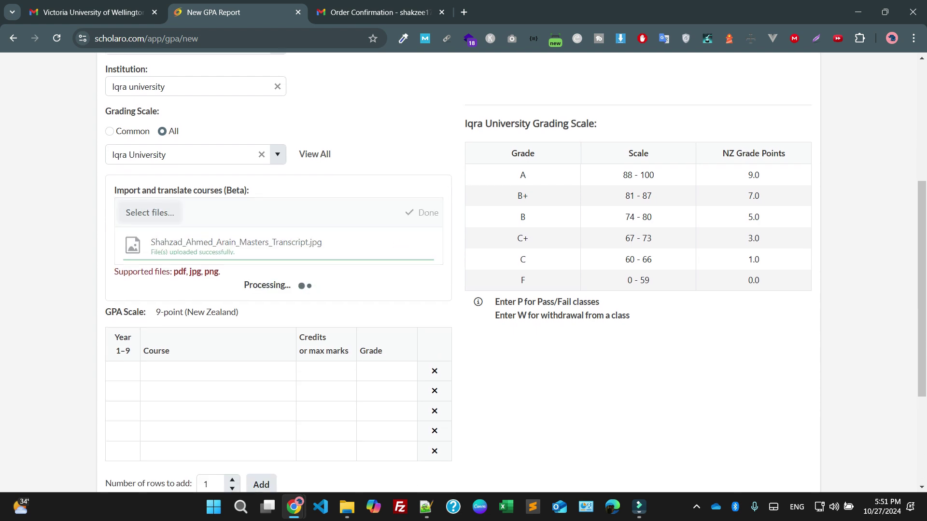
scroll(464, 270, down, 1)
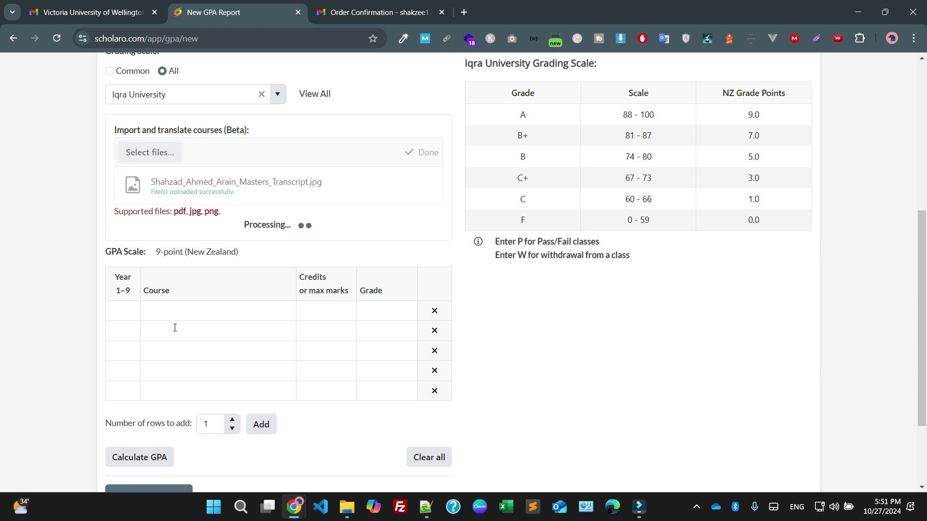
scroll(173, 315, down, 3)
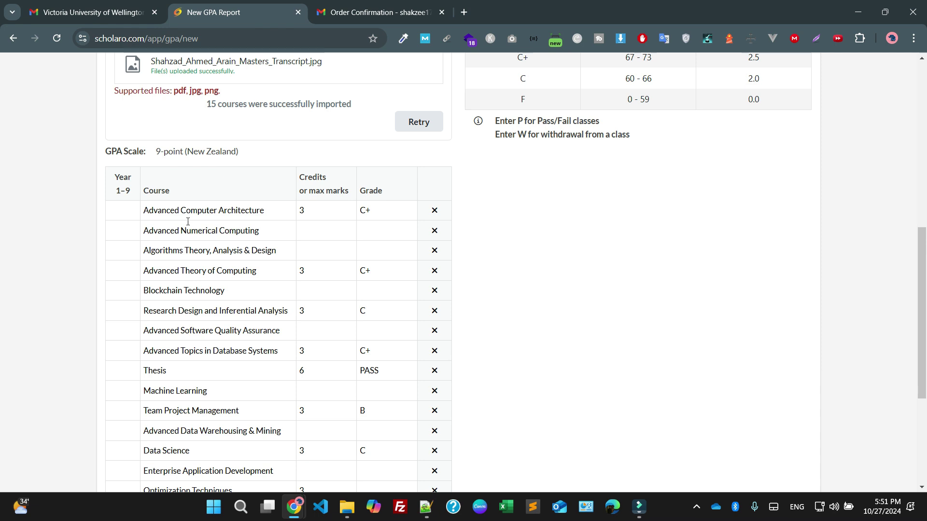
Review the imported courses' credits and grades, then open a new browser tab
scroll(211, 247, down, 4)
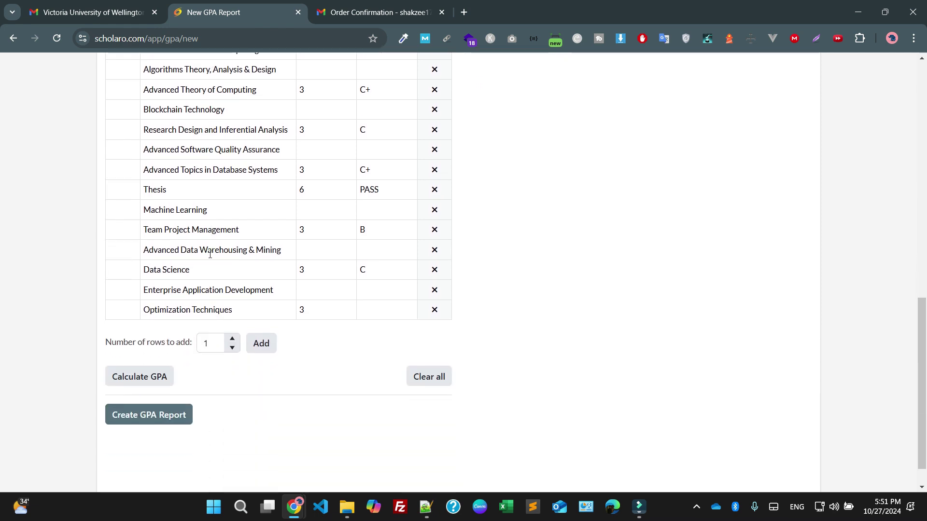
scroll(210, 254, up, 2)
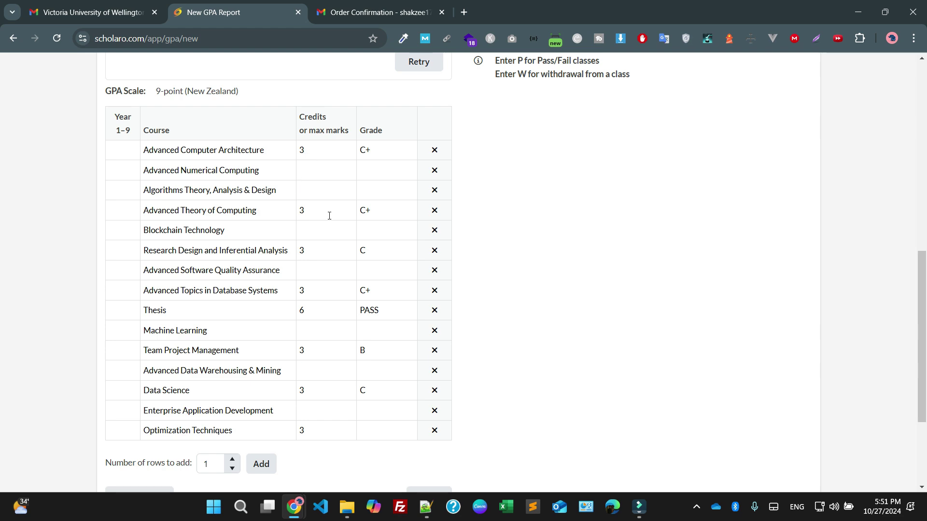
scroll(315, 205, down, 2)
scroll(311, 207, up, 2)
key(alt+Tab)
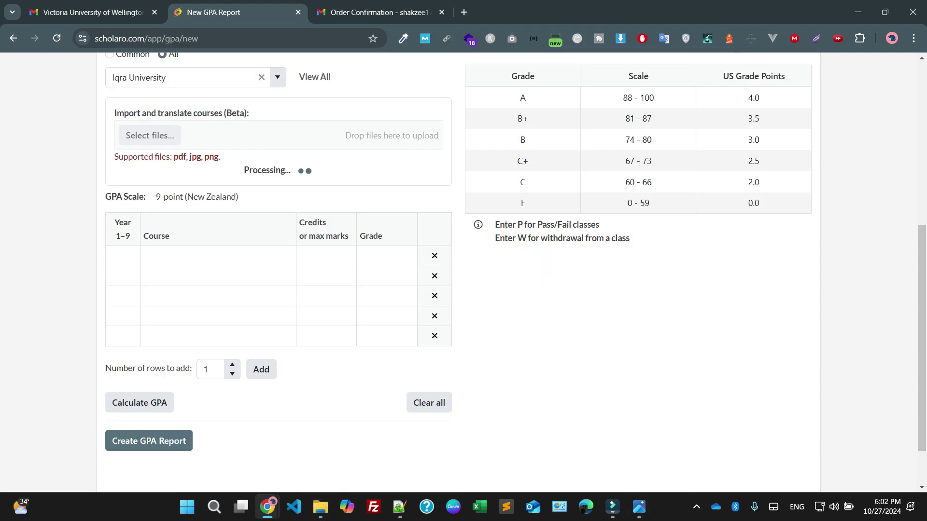
key(ctrl+t)
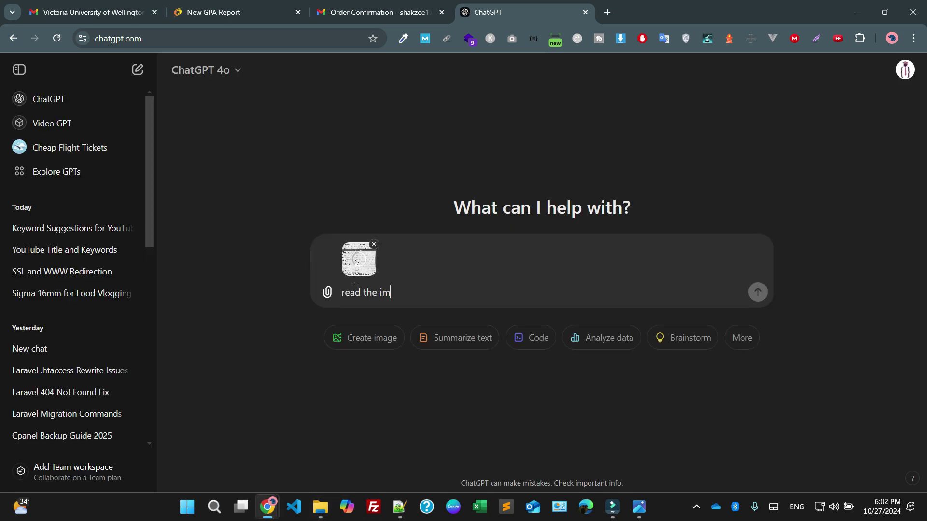
Ask ChatGPT to 'read the image and give me the data' and check its transcript answer
key(BackSpace)
key(BackSpace)
key(BackSpace)
text(mage)
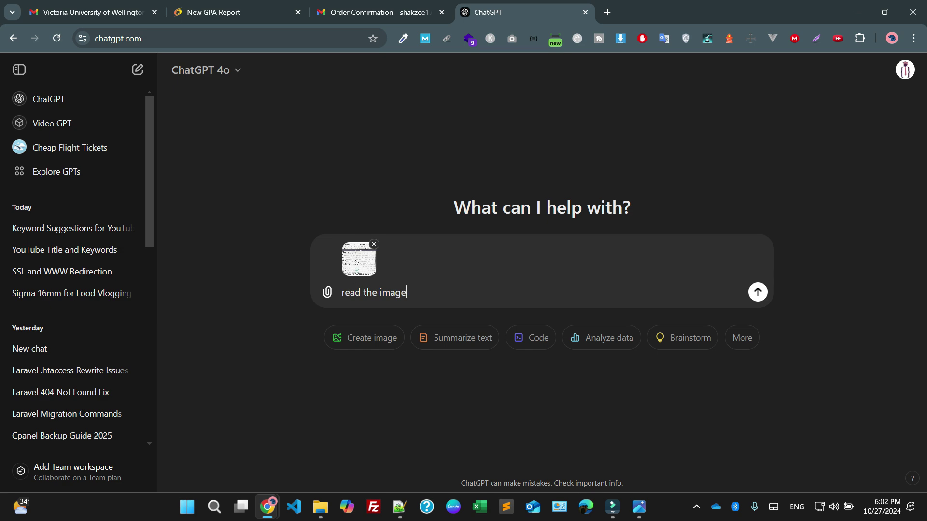
text( and give me the data)
key(Return)
key(ctrl+2)
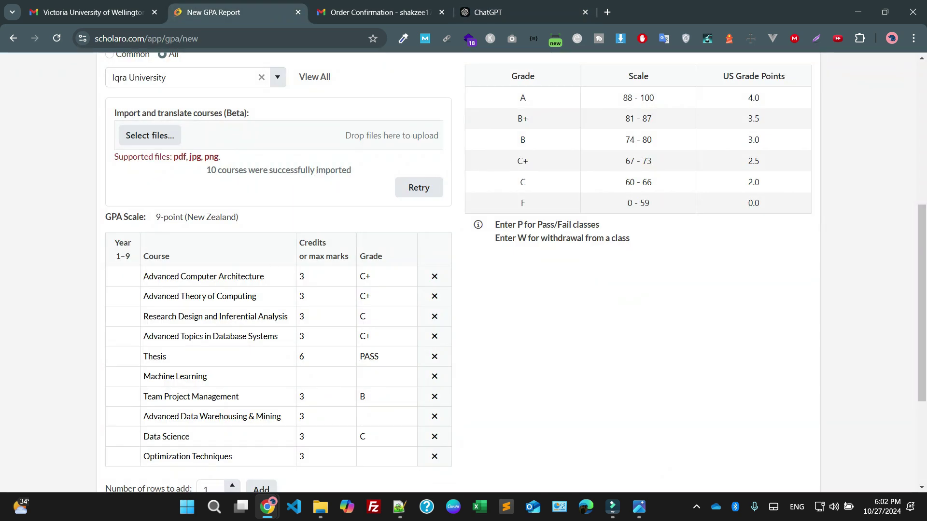
scroll(516, 273, down, 3)
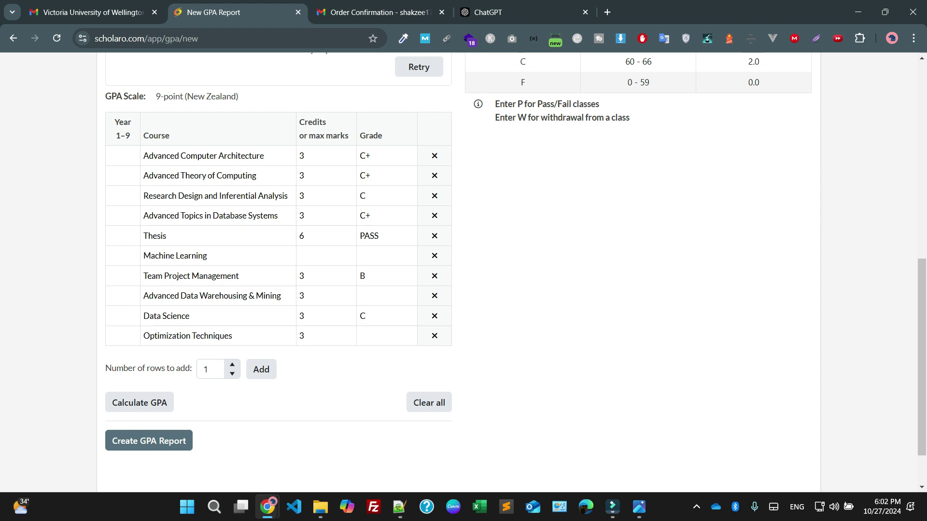
scroll(208, 153, up, 1)
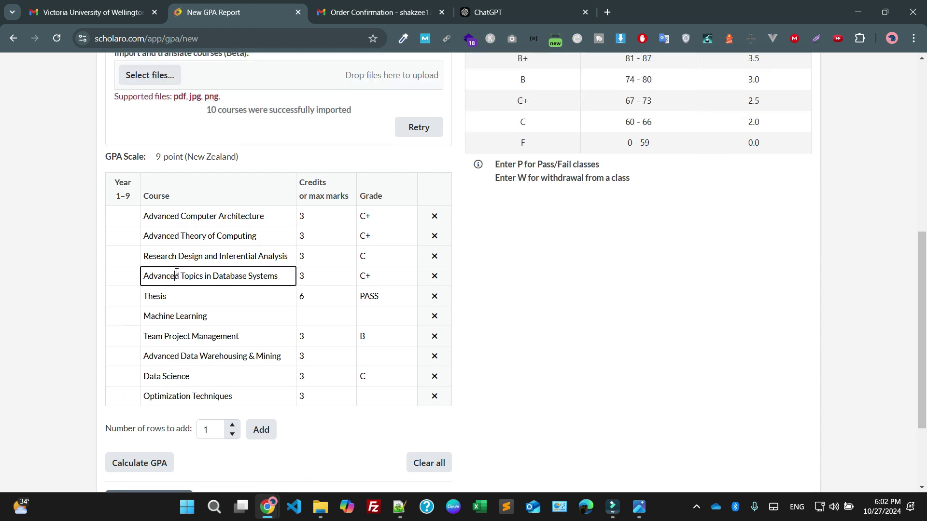
key(ctrl+4)
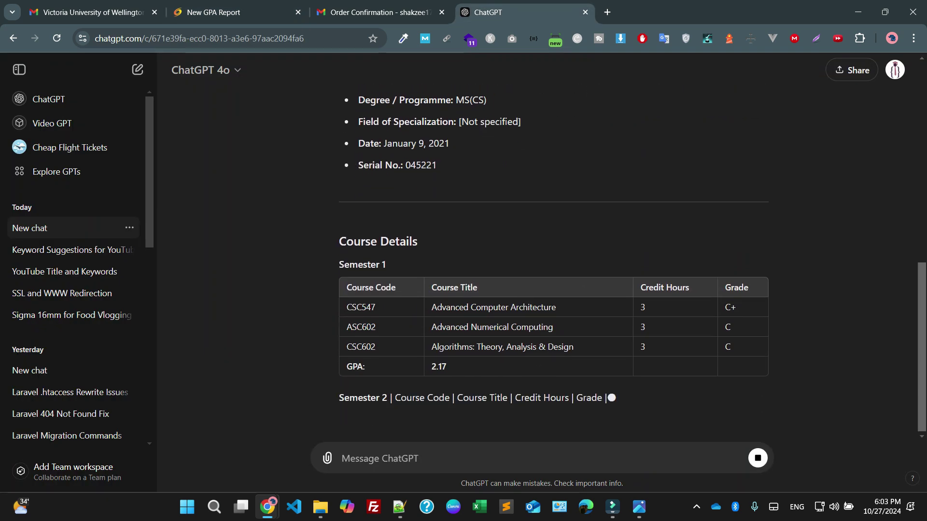
Reload the Scholaro GPA page to clear the course table, then return to ChatGPT's course list
key(ctrl+2)
key(F5)
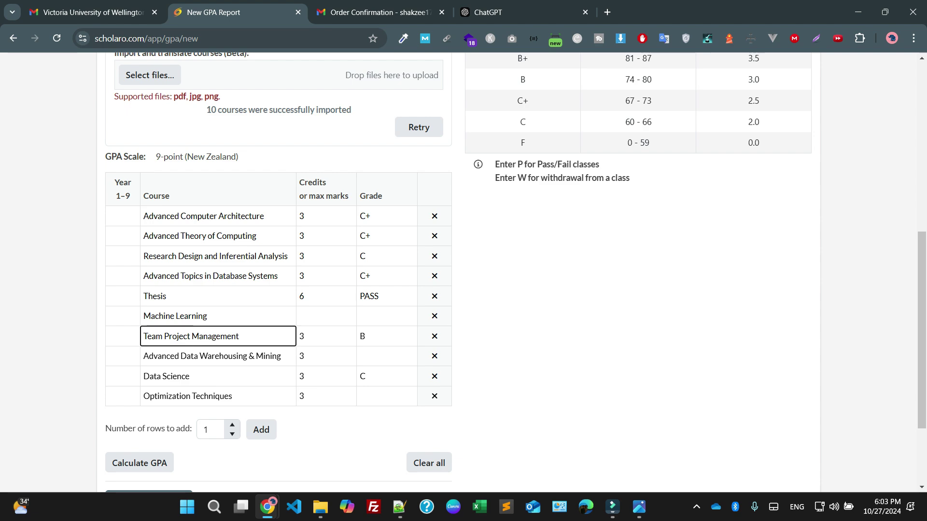
key(ctrl+4)
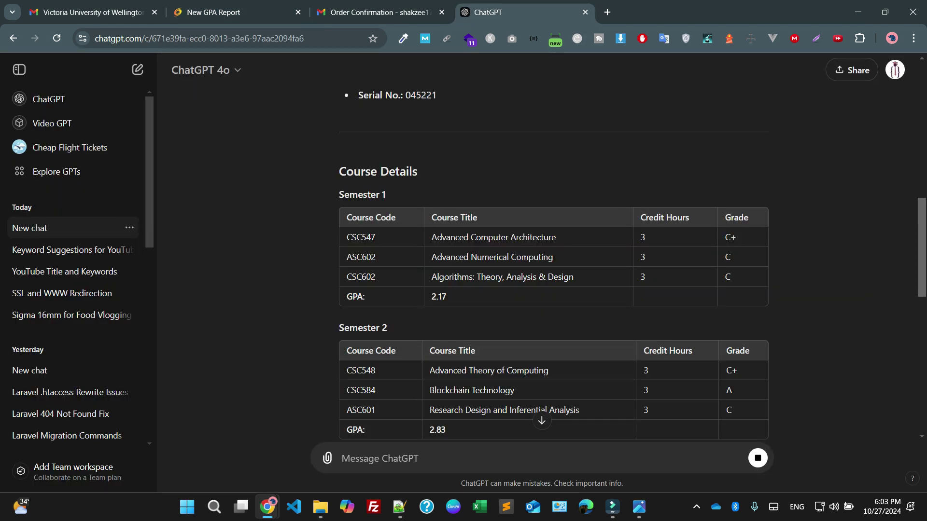
drag(431, 237, 555, 237)
Place ChatGPT beside the GPA report and add Advanced Computer Architecture as the first course with 4 credits
key(ctrl+2)
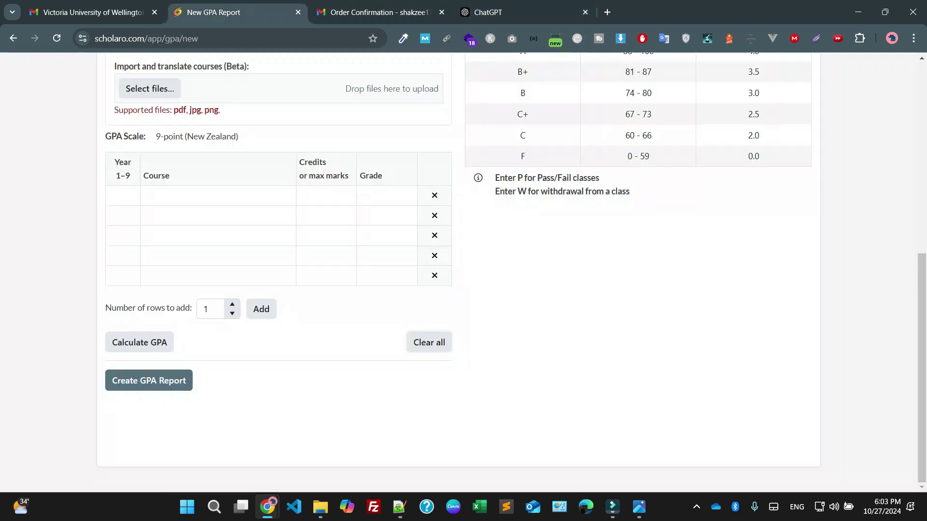
drag(525, 12, 381, 12)
click(236, 12)
click(191, 197)
text(Advanced Computer Architecture)
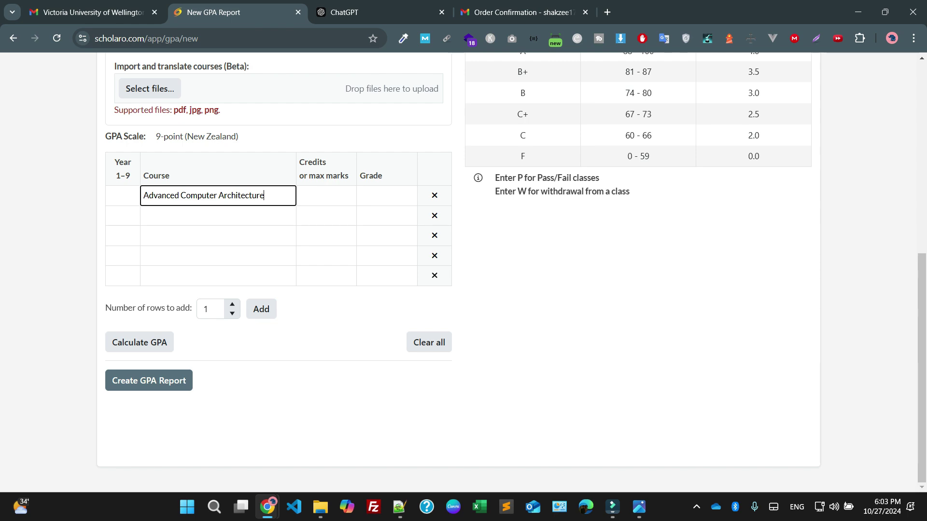
click(322, 196)
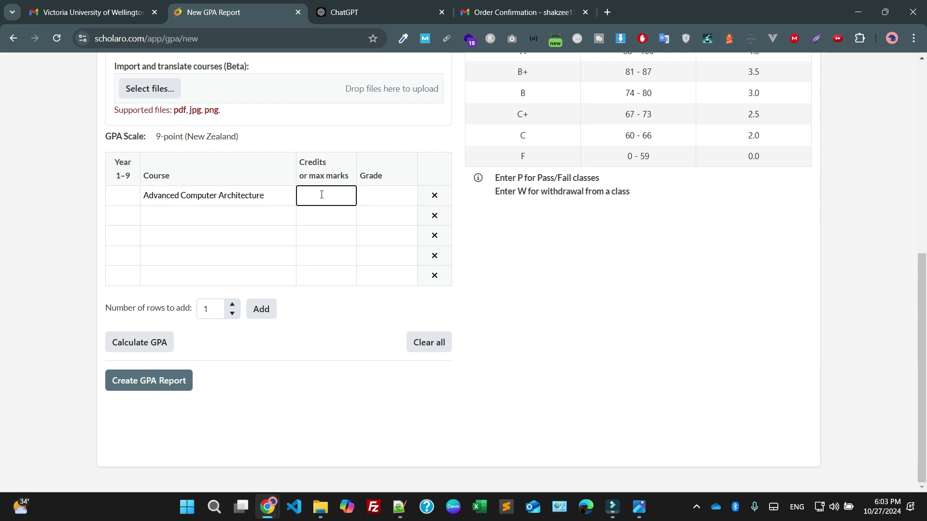
text(4)
Copy Advanced Numerical Computing from ChatGPT into the second course row
click(376, 12)
drag(431, 256, 573, 275)
key(ctrl+c)
click(237, 12)
click(203, 216)
key(ctrl+v)
Copy Algorithms: Theory, Analysis & Design from ChatGPT into the third course row
click(376, 12)
key(ctrl+c)
click(236, 13)
click(217, 236)
key(ctrl+v)
click(377, 12)
key(ctrl+c)
click(237, 12)
key(ctrl+v)
click(376, 12)
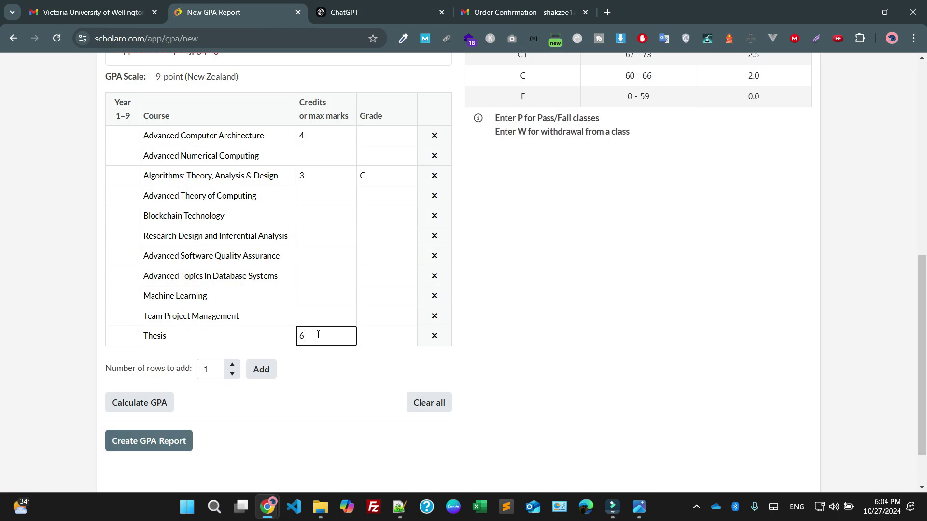
Set 4 credits for the first courses, from Advanced Computer Architecture through Advanced Theory of Computing
double_click(302, 136)
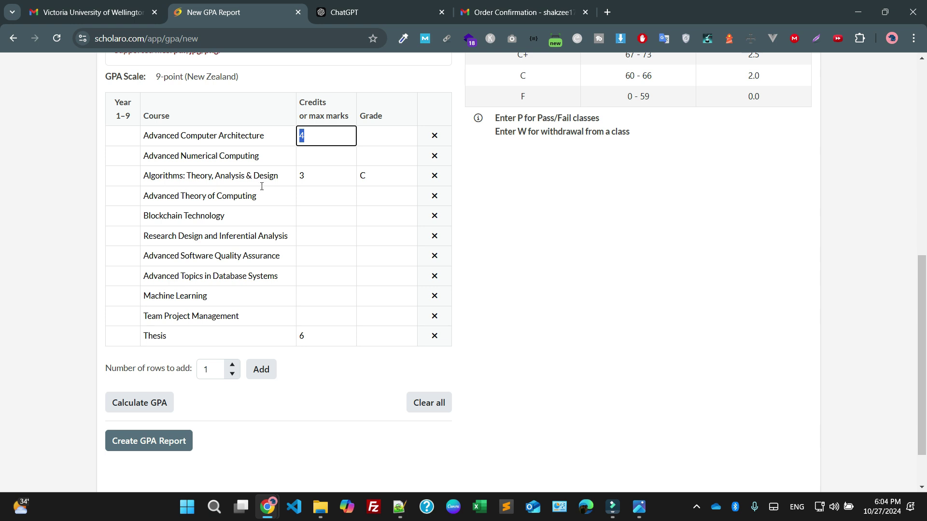
click(300, 153)
text(4)
click(321, 179)
double_click(321, 179)
text(4)
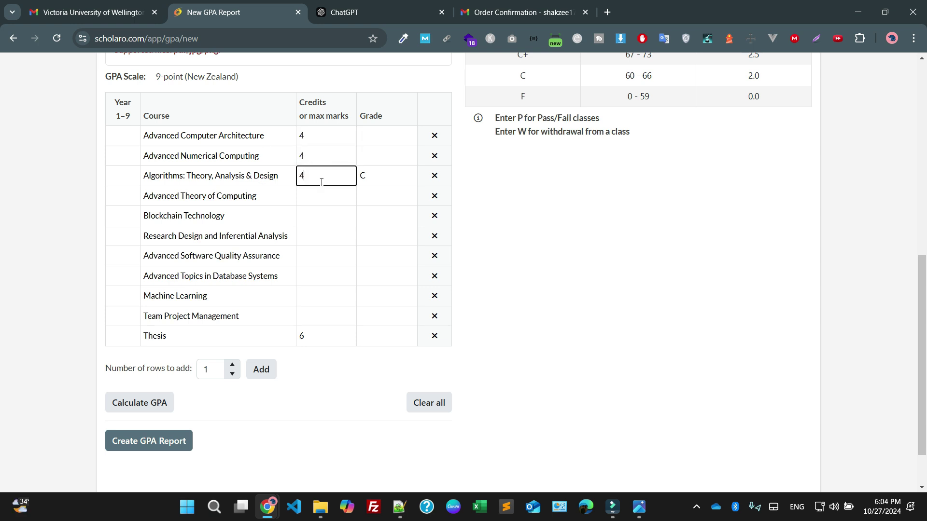
click(317, 194)
text(4)
Fill in the credits for the remaining rows, from Advanced Theory of Computing down to Team Project Management
click(313, 216)
text(4)
click(323, 236)
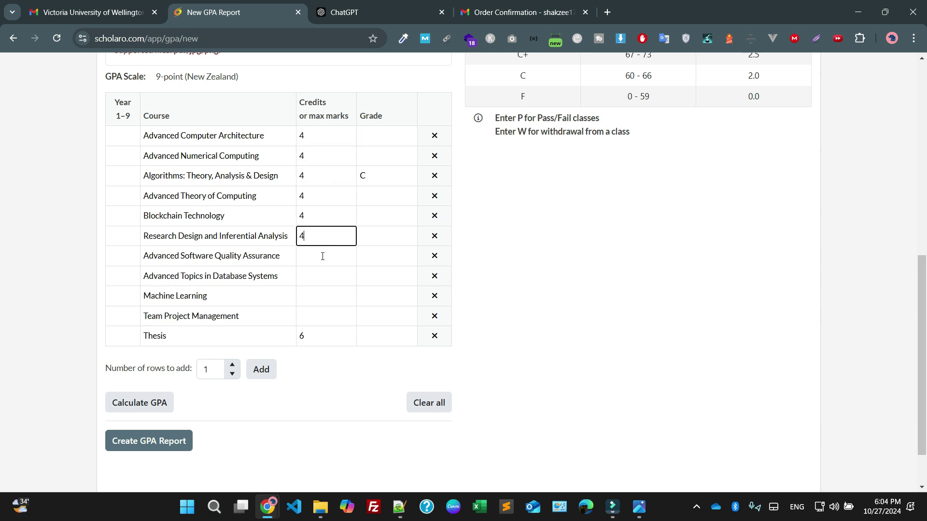
click(323, 257)
text(4)
click(322, 276)
text(4)
click(323, 296)
text(4)
click(323, 316)
text(4)
Read the transcript and enter the first grades: C, C+, A and C
click(638, 507)
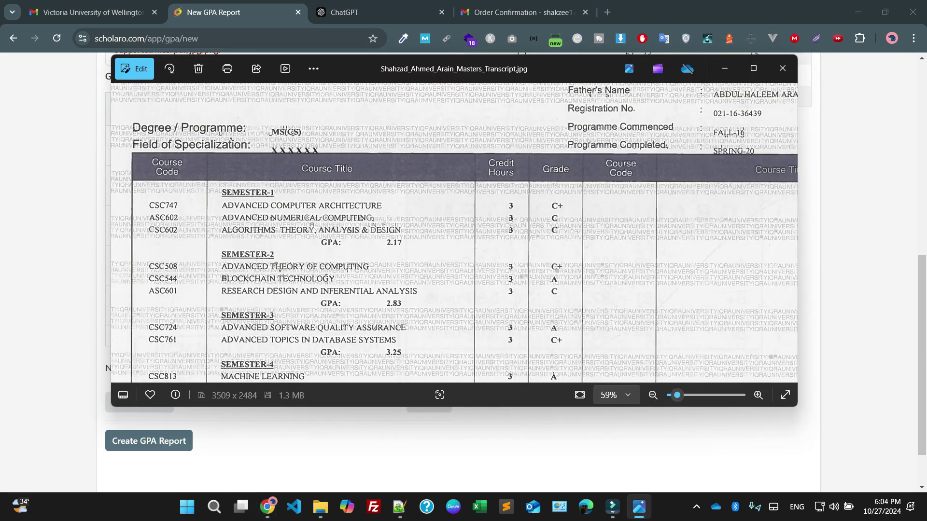
click(639, 507)
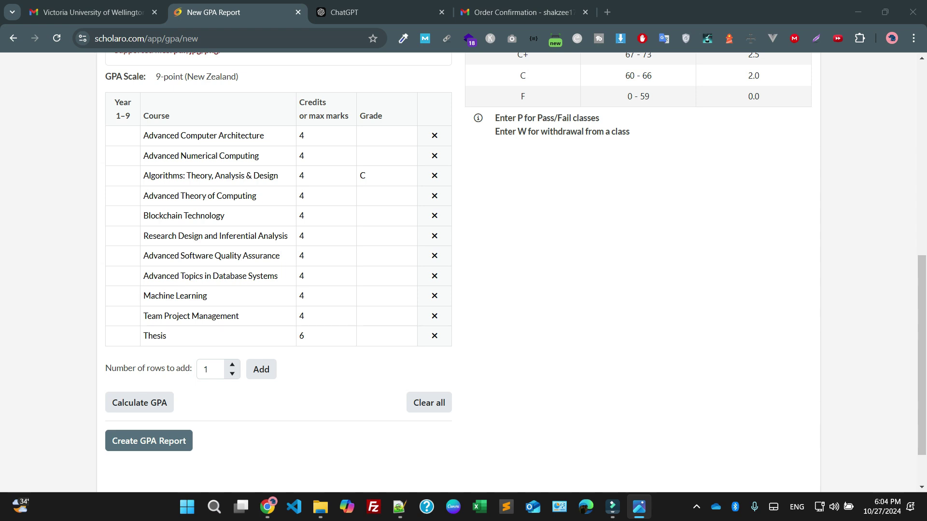
click(370, 142)
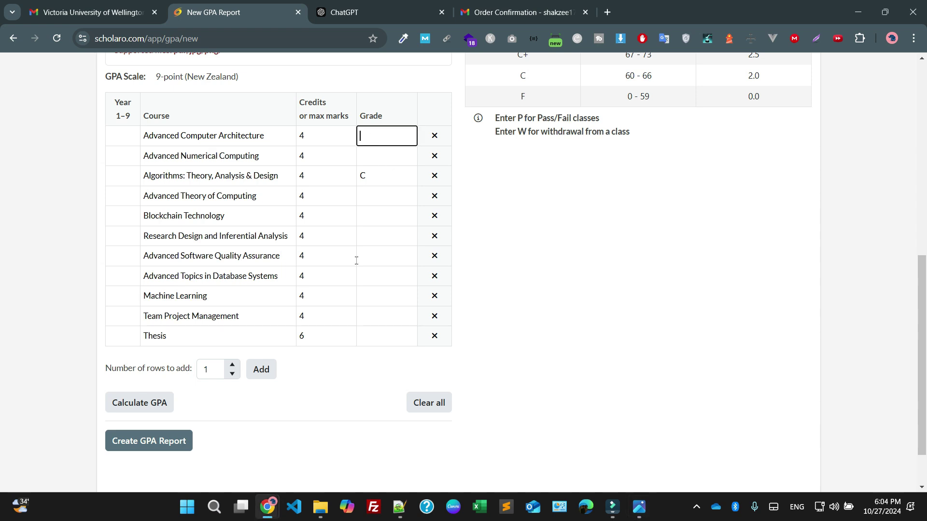
key(Tab)
text(C)
key(Tab)
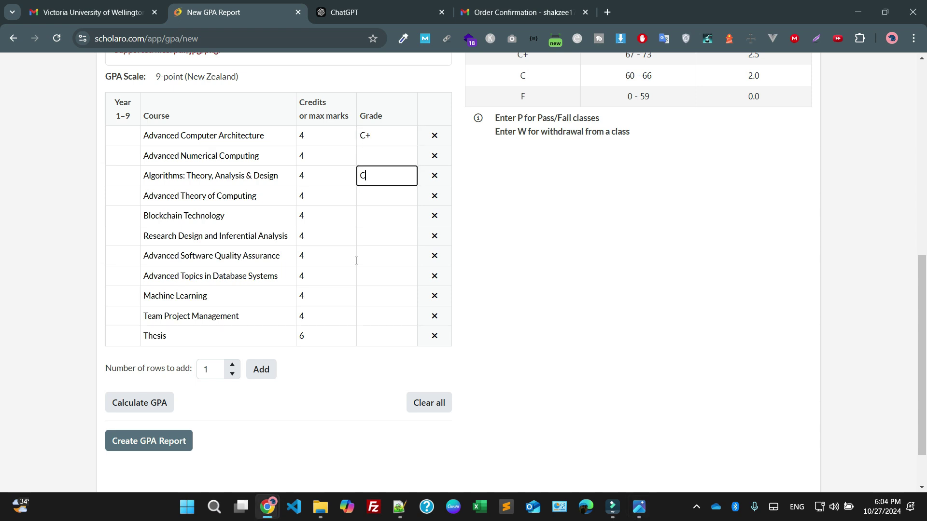
click(382, 193)
text(C+)
key(Tab)
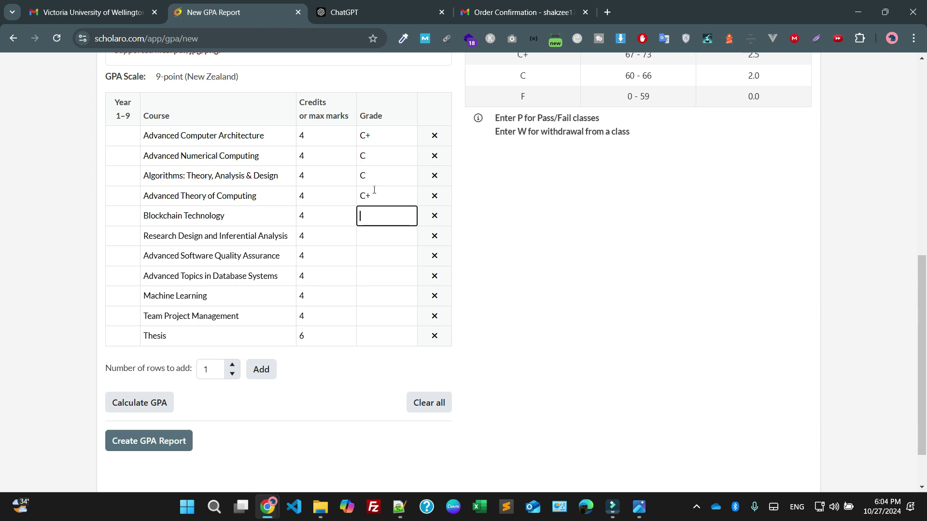
text(A)
key(Tab)
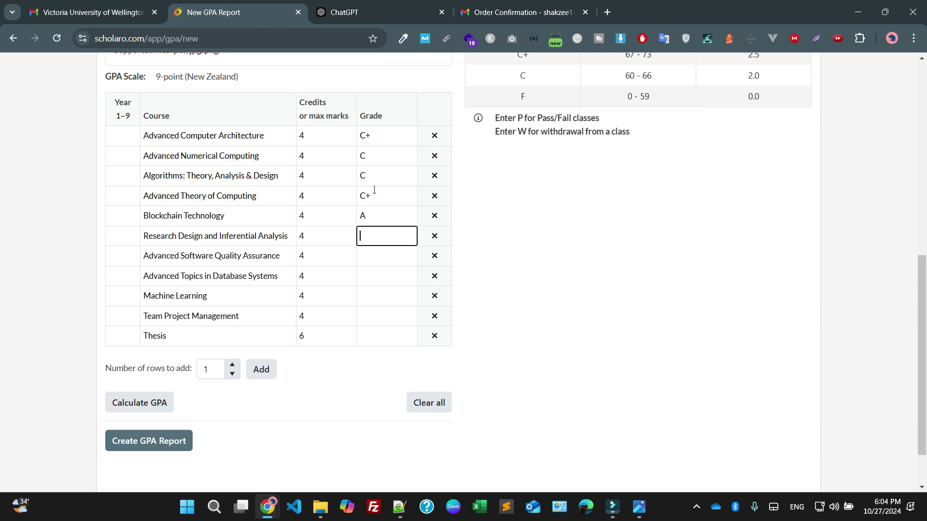
text(C)
Enter the remaining grades A, A and B, and Pass for the Thesis
key(Tab)
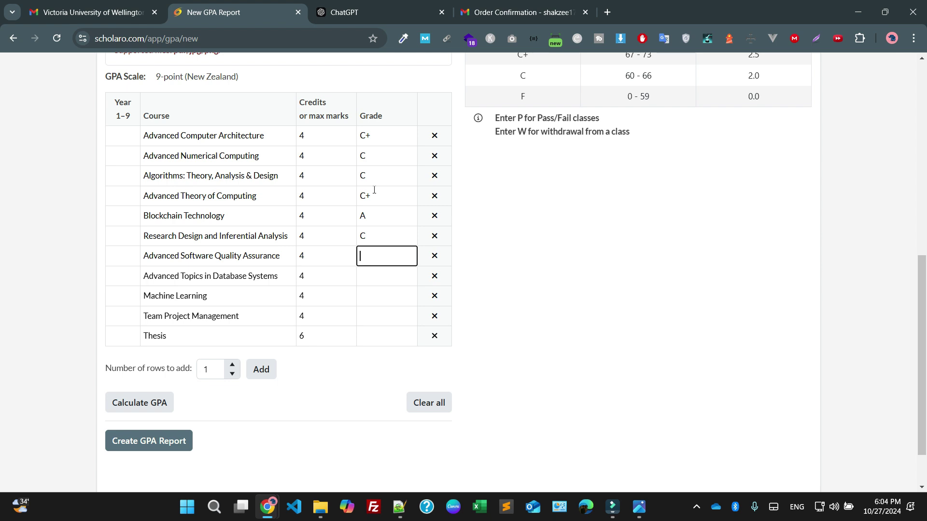
text(A)
key(Tab)
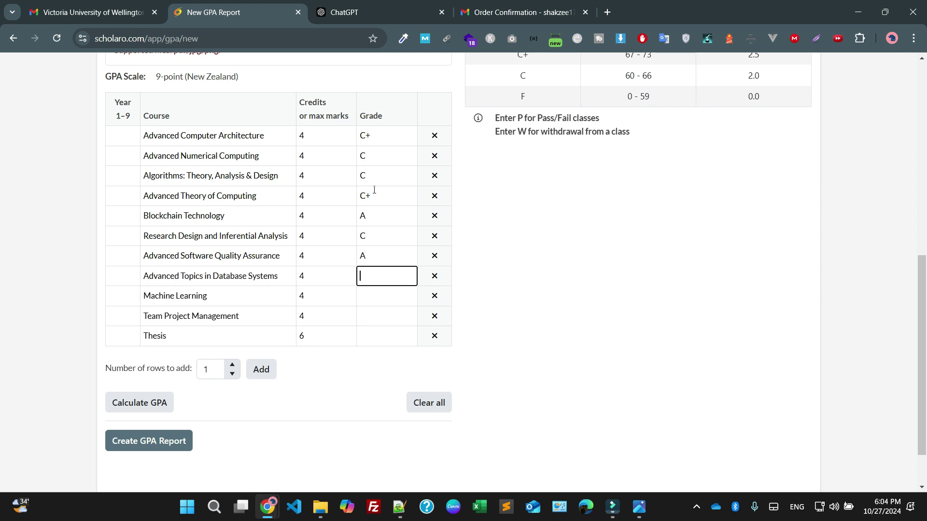
key(Tab)
text(A)
key(Tab)
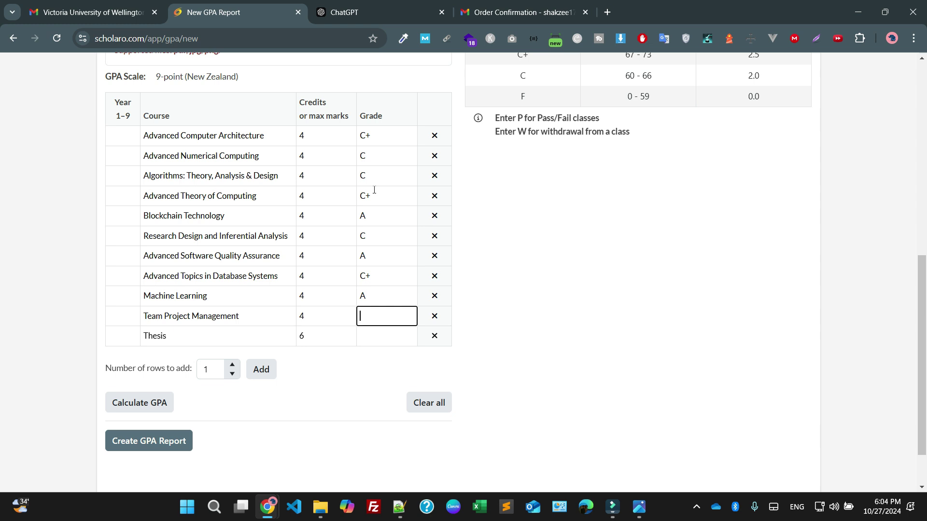
text(B)
key(Tab)
text(Pass)
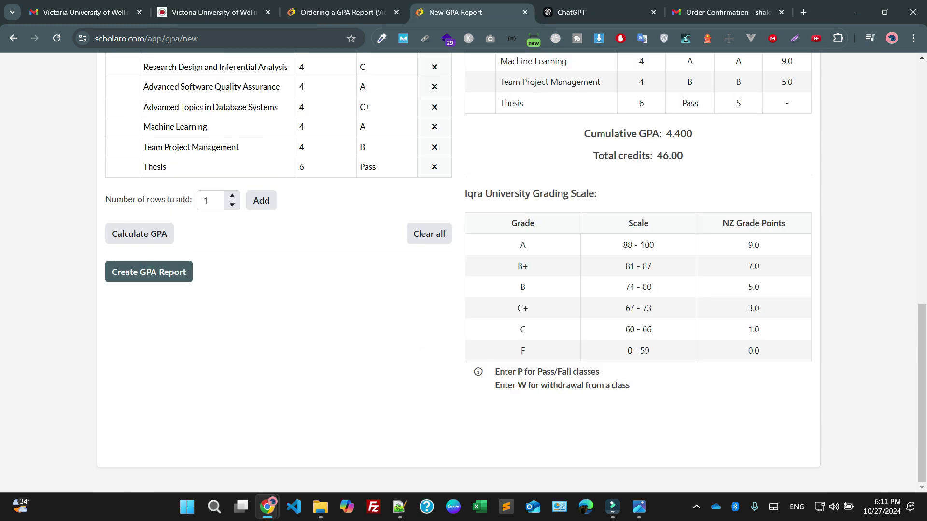
Create the GPA report and set the institution to Iqra university
click(148, 271)
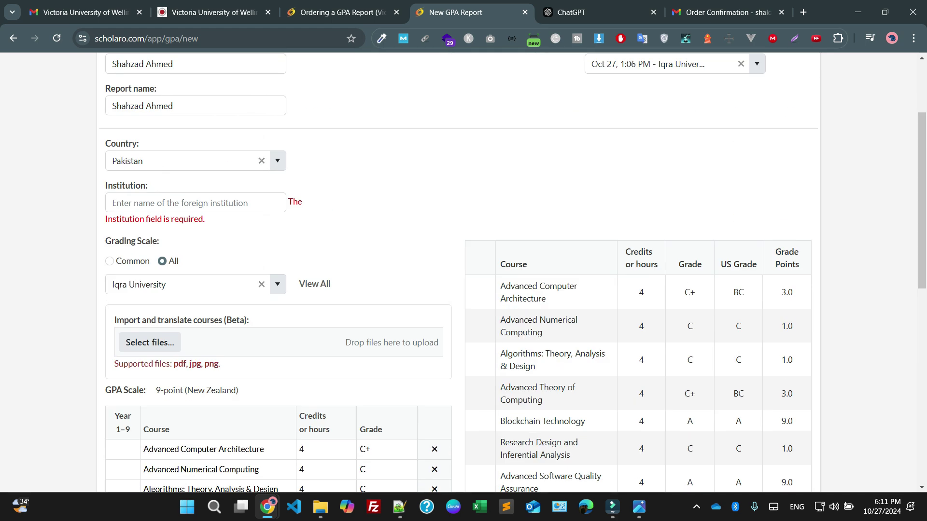
click(190, 208)
text(Iqra)
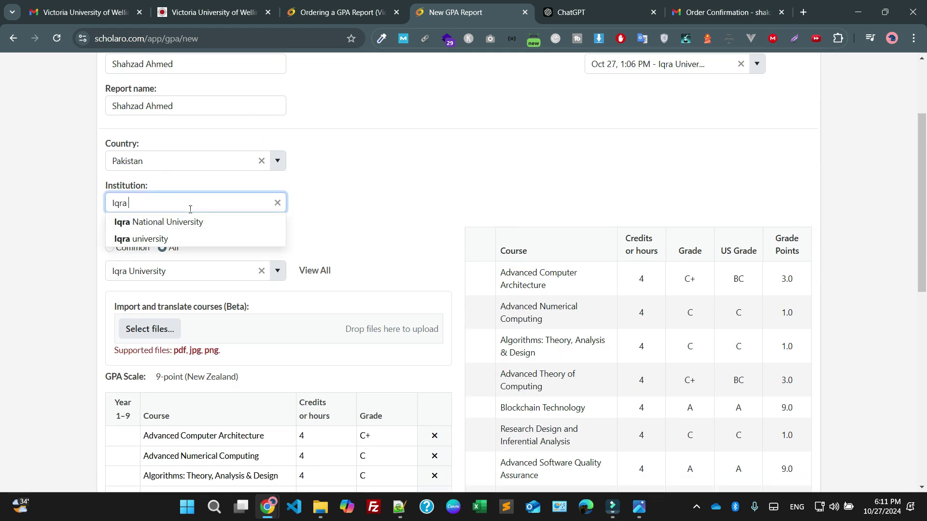
key(Down)
key(Down)
key(Return)
Review the 4.400 GPA over 46 credits against the transcript image
scroll(464, 270, down, 8)
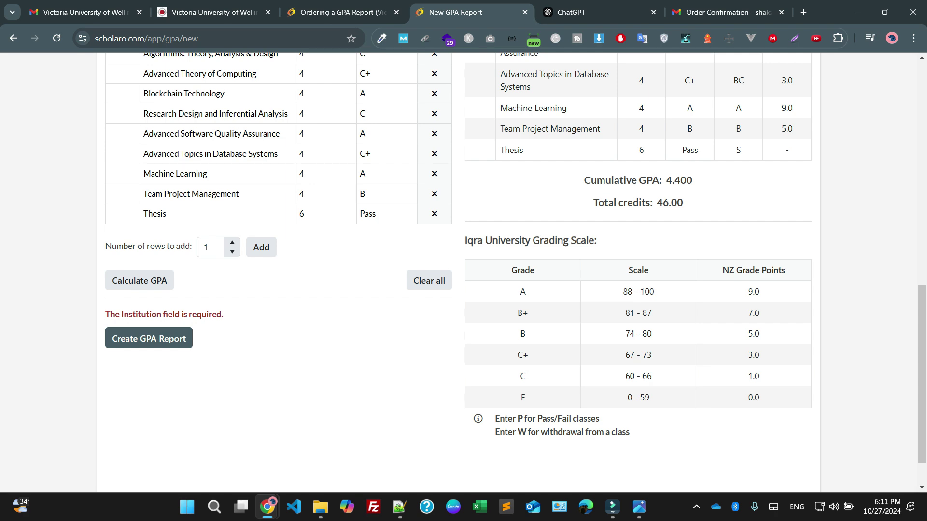
scroll(463, 270, up, 10)
scroll(395, 275, down, 2)
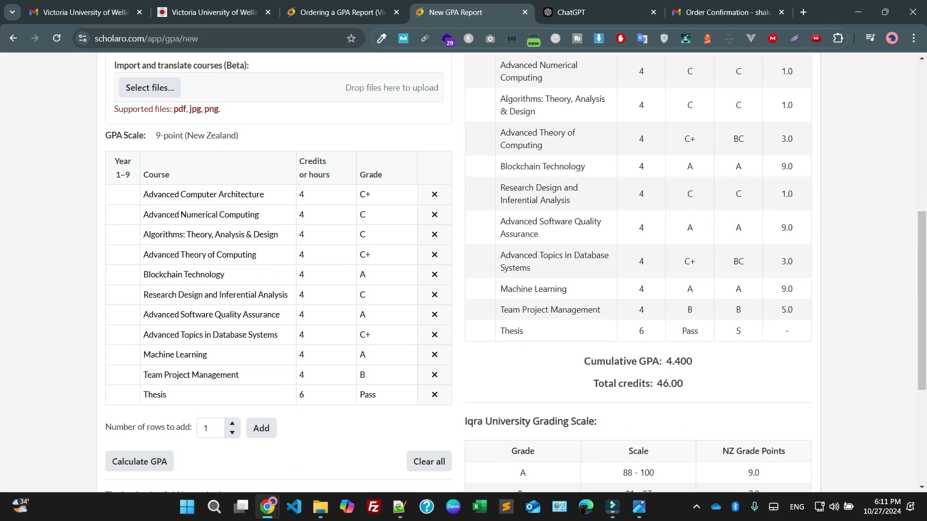
key(alt+Tab)
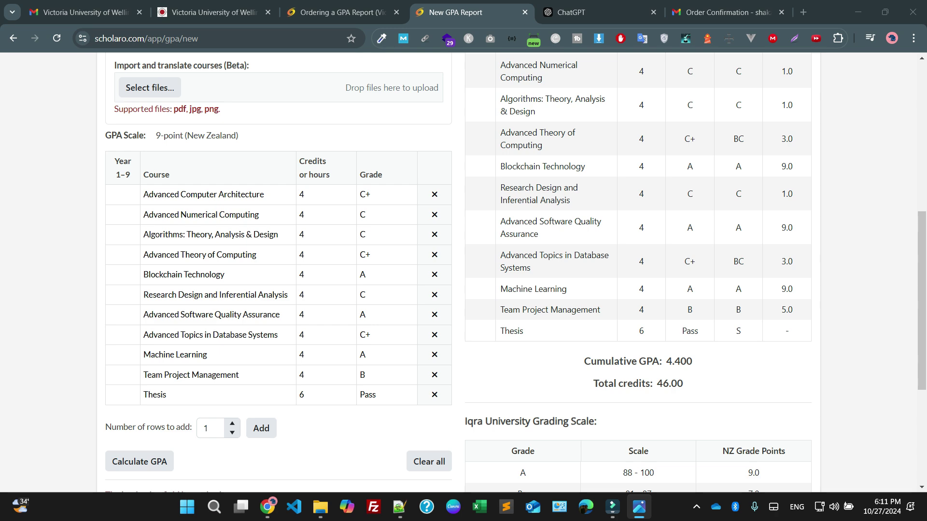
scroll(270, 290, down, 5)
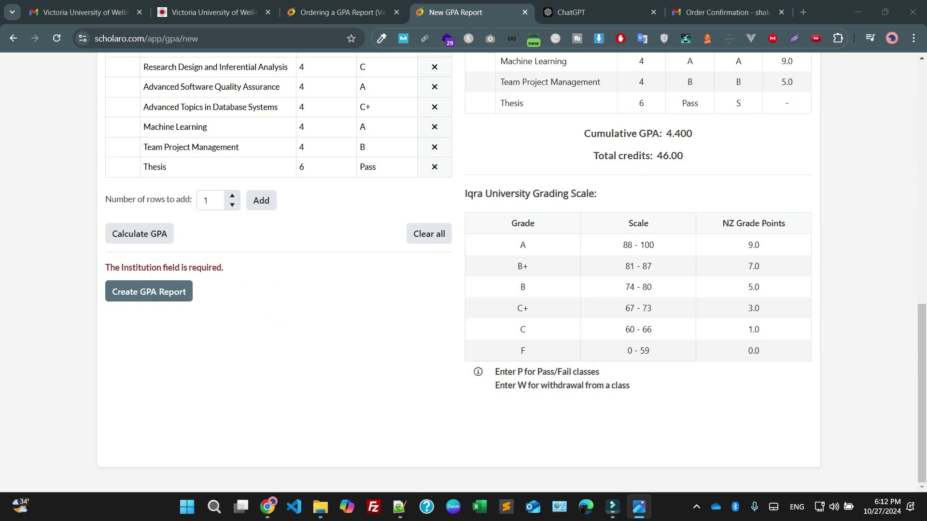
click(136, 289)
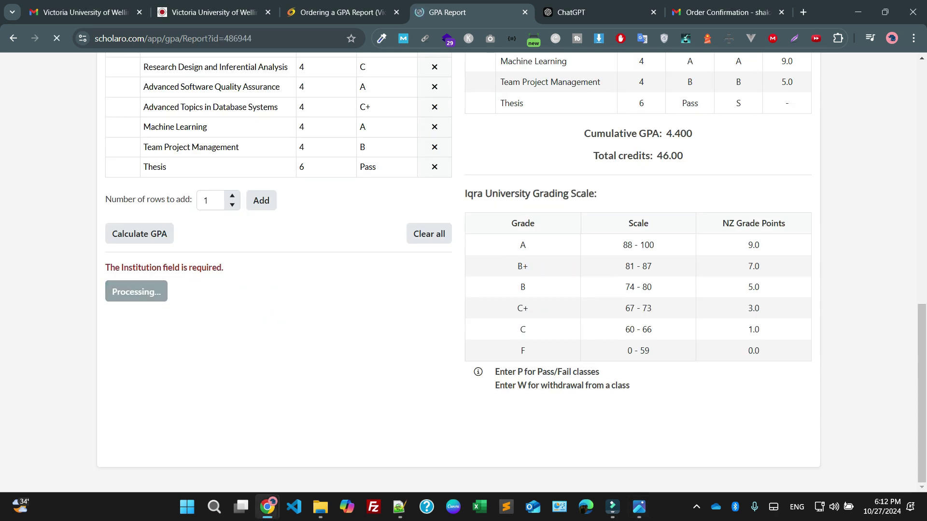
scroll(136, 290, down, 1)
scroll(458, 290, down, 3)
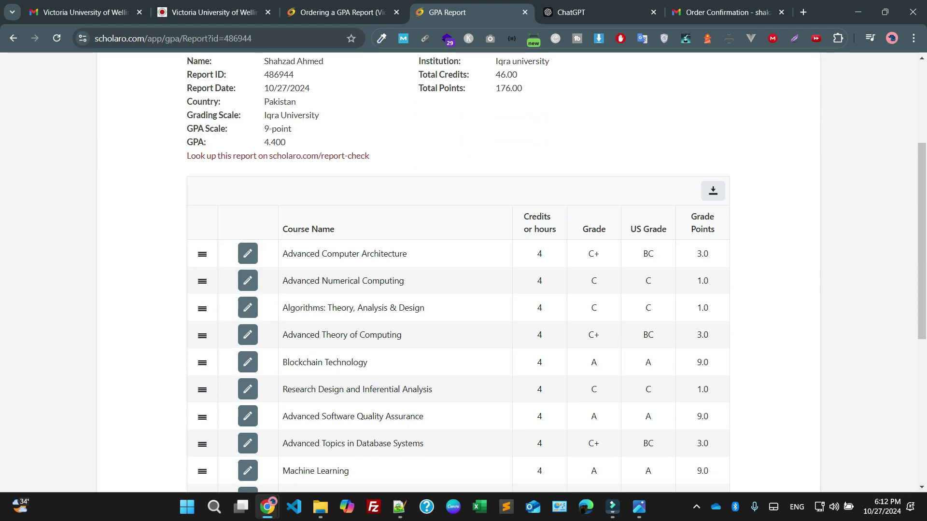
scroll(459, 289, up, 3)
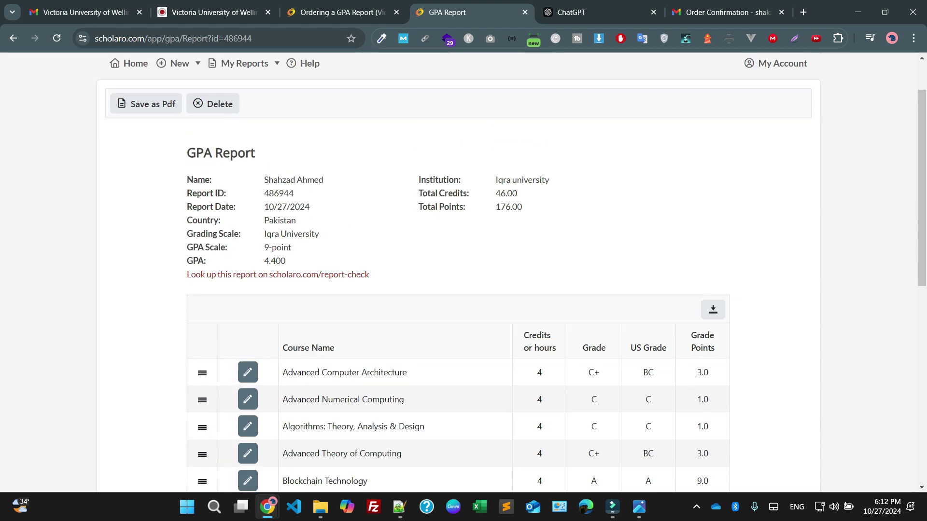
scroll(458, 290, down, 7)
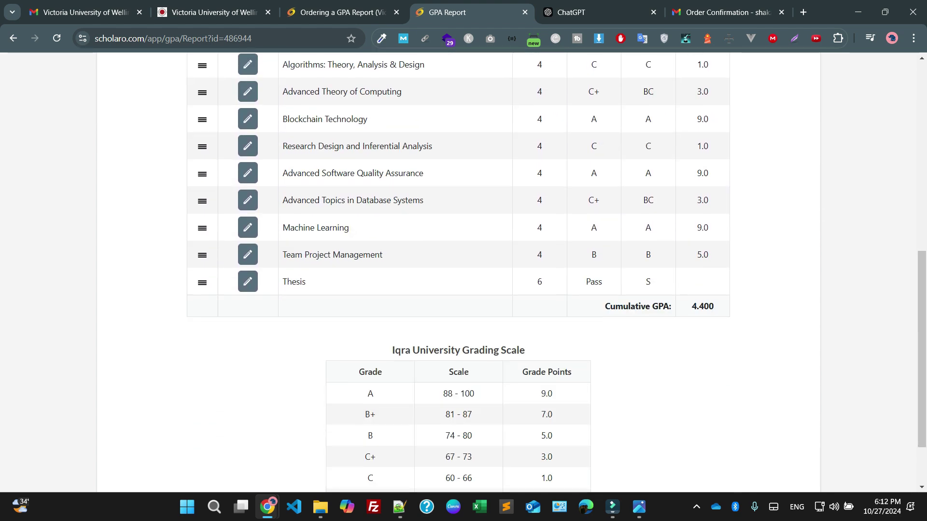
scroll(458, 289, down, 2)
scroll(459, 290, up, 10)
scroll(459, 273, up, 1)
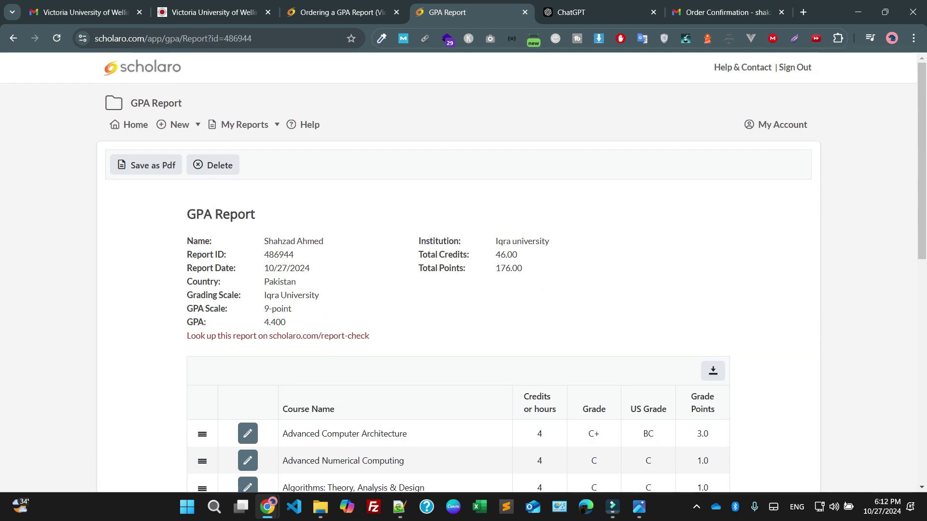
Save the GPA report PDF to Downloads, appending the applicant's full name joined by hyphens to the file name
click(145, 165)
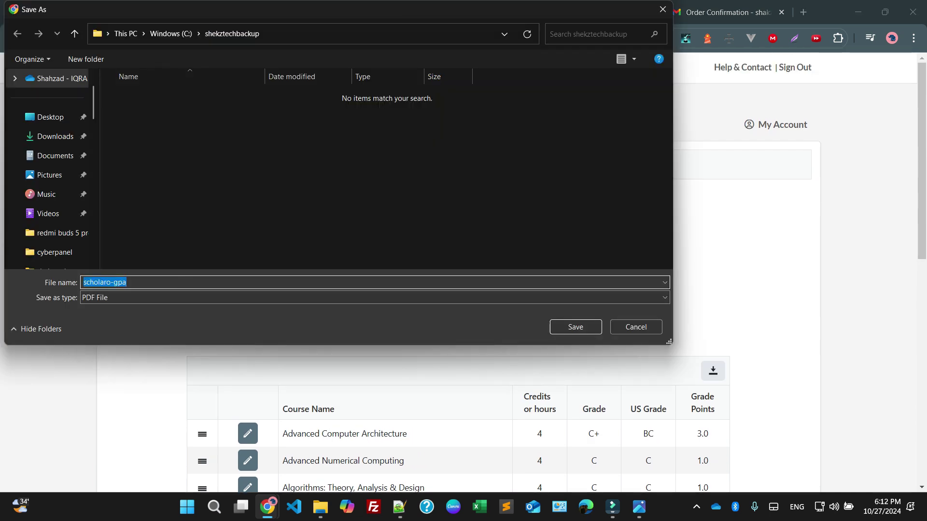
click(53, 137)
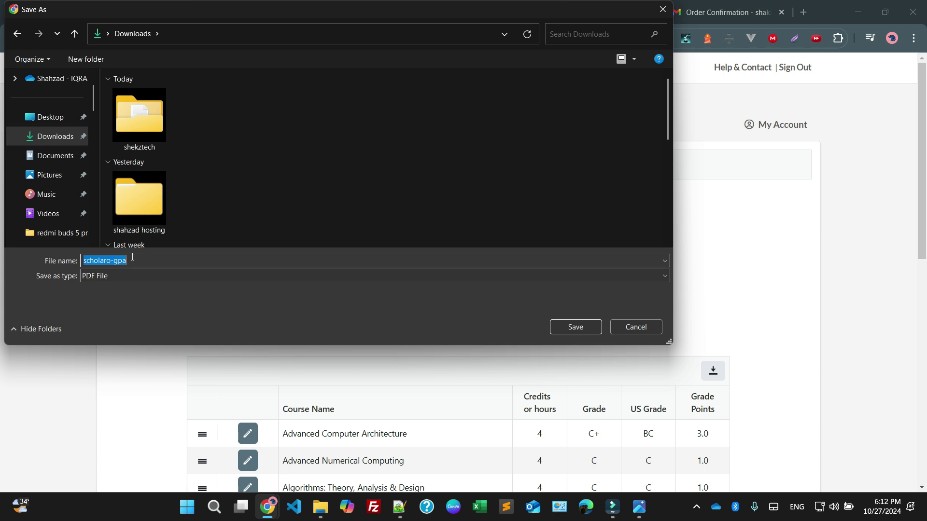
click(148, 258)
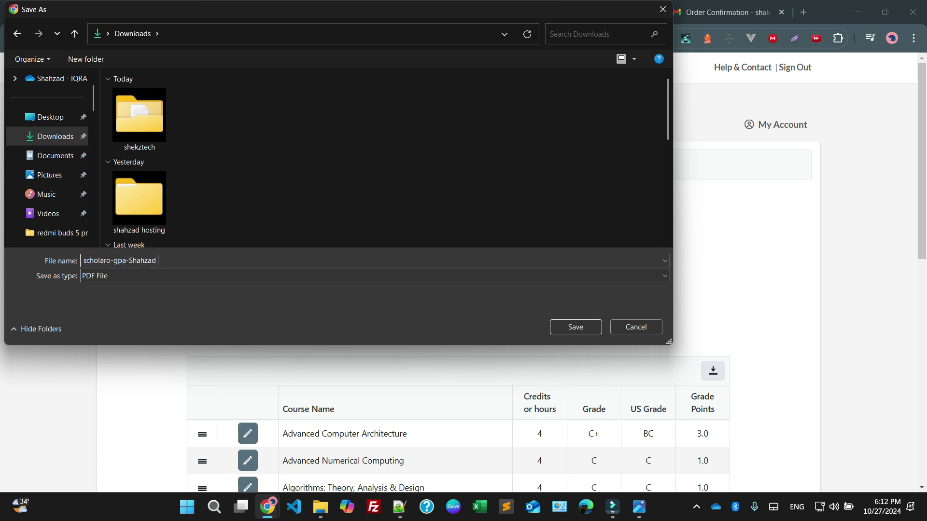
text(-)
key(Return)
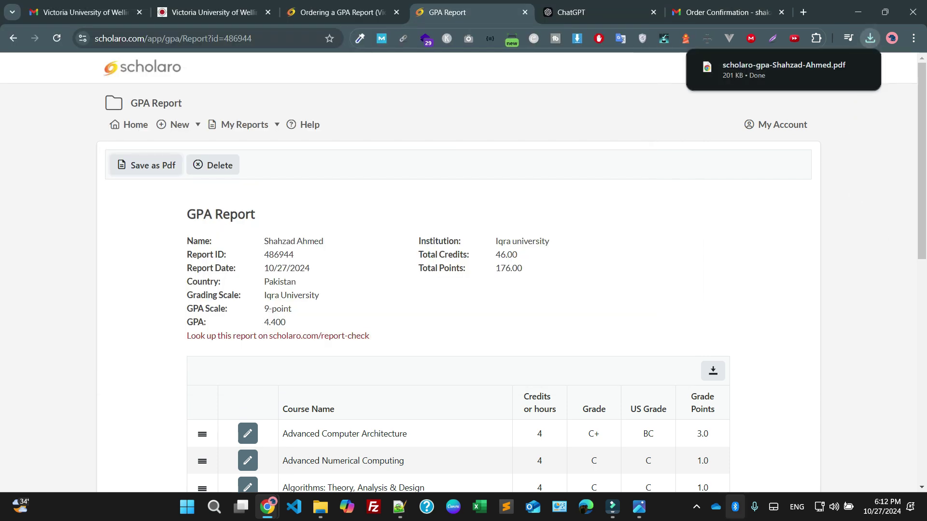
Open the downloaded PDF and check the applicant name, report date, grading scale and GPA scale
click(784, 70)
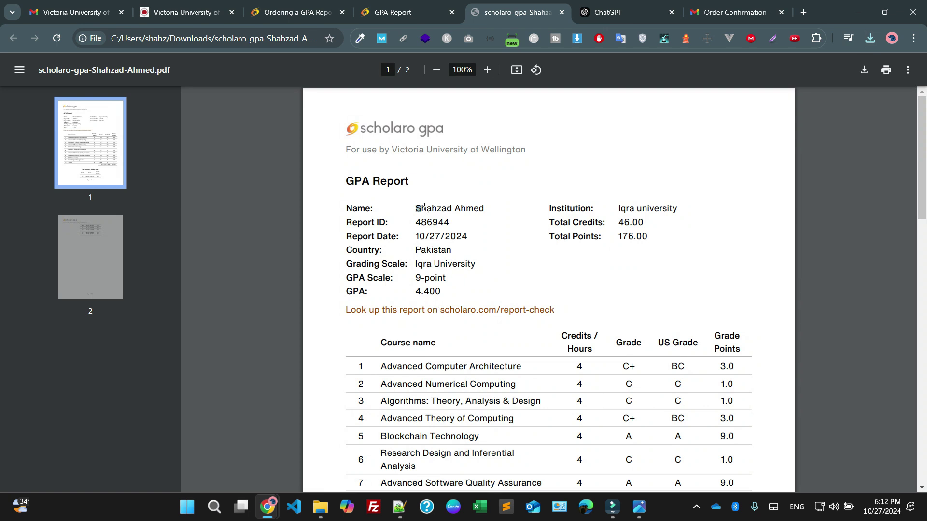
drag(416, 208, 484, 208)
click(467, 238)
drag(416, 237, 459, 236)
click(459, 236)
drag(417, 264, 476, 264)
click(477, 265)
drag(352, 278, 421, 279)
click(422, 285)
Check the GPA Scale line, report-check link and institution name, scroll both pages, then close the PDF
triple_click(450, 275)
click(474, 305)
drag(359, 310, 500, 310)
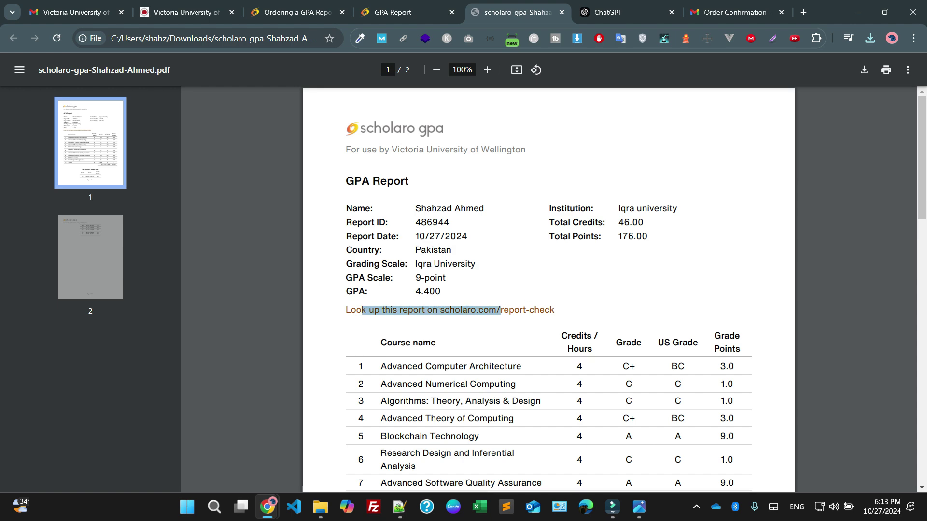
click(501, 310)
drag(556, 208, 669, 208)
click(669, 209)
scroll(669, 209, down, 1)
scroll(548, 275, down, 10)
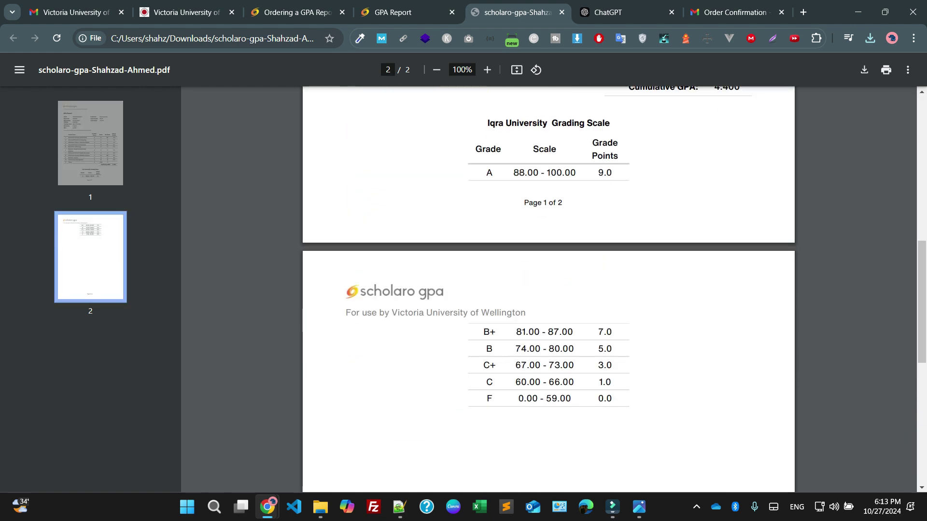
scroll(548, 275, up, 6)
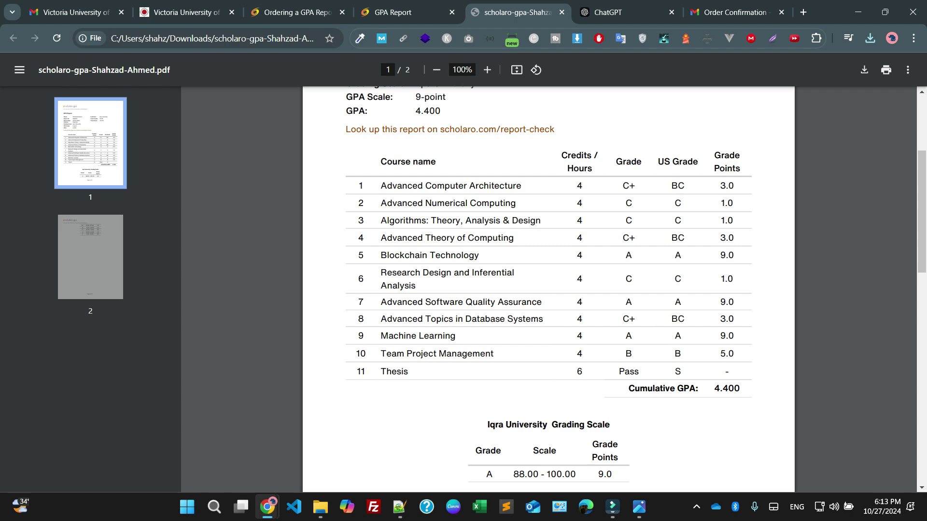
key(ctrl+w)
scroll(464, 273, down, 1)
Replace the old transcript in Qualifications with the scholaro-gpa PDF from Downloads
key(ctrl+2)
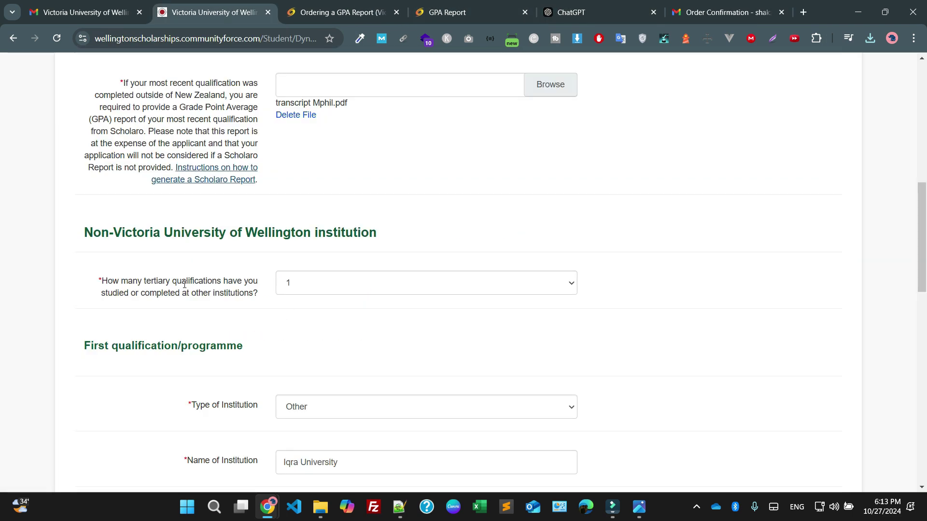
scroll(184, 284, up, 3)
click(295, 236)
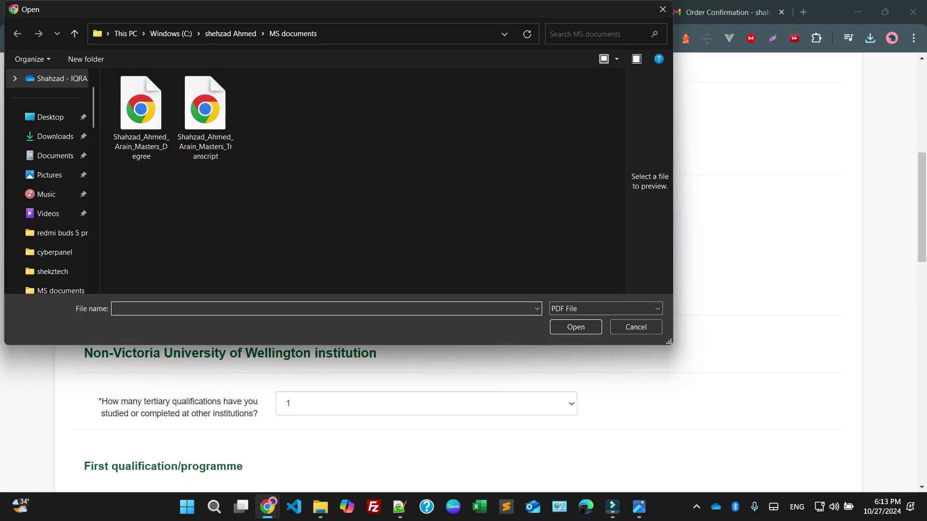
click(55, 136)
double_click(140, 108)
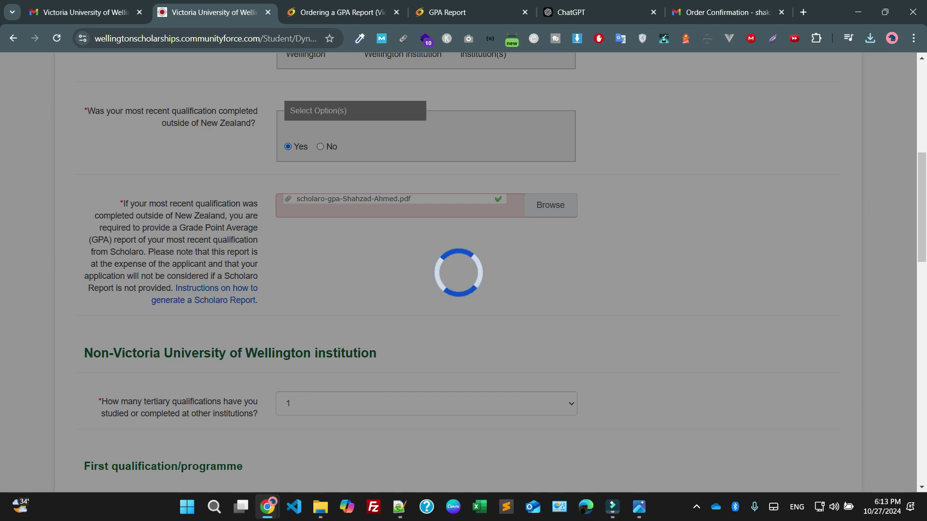
Save Qualifications and return to the application dashboard
scroll(463, 270, down, 15)
click(447, 420)
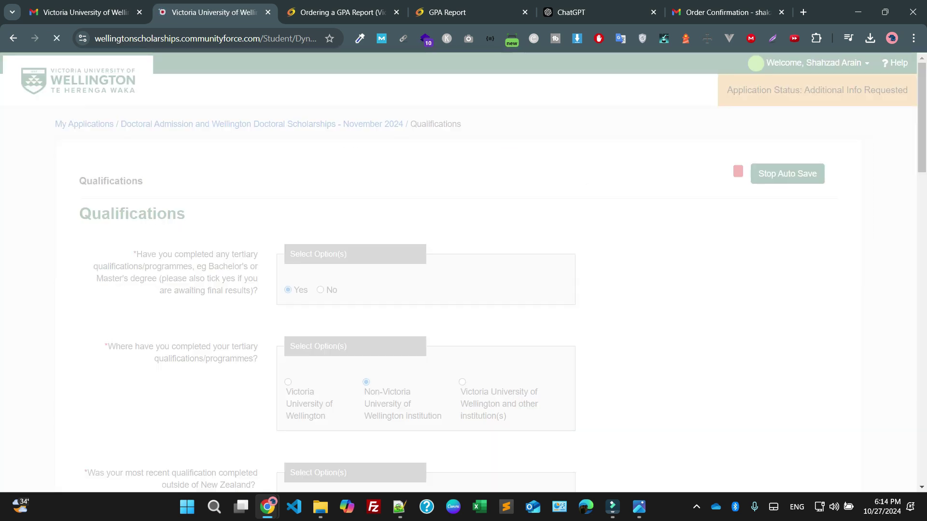
scroll(201, 304, down, 10)
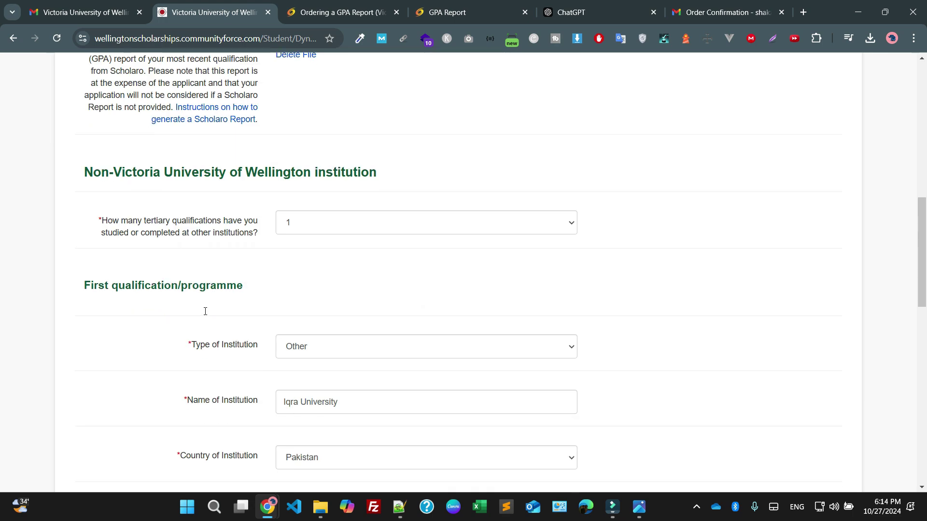
scroll(203, 310, up, 3)
scroll(463, 270, up, 10)
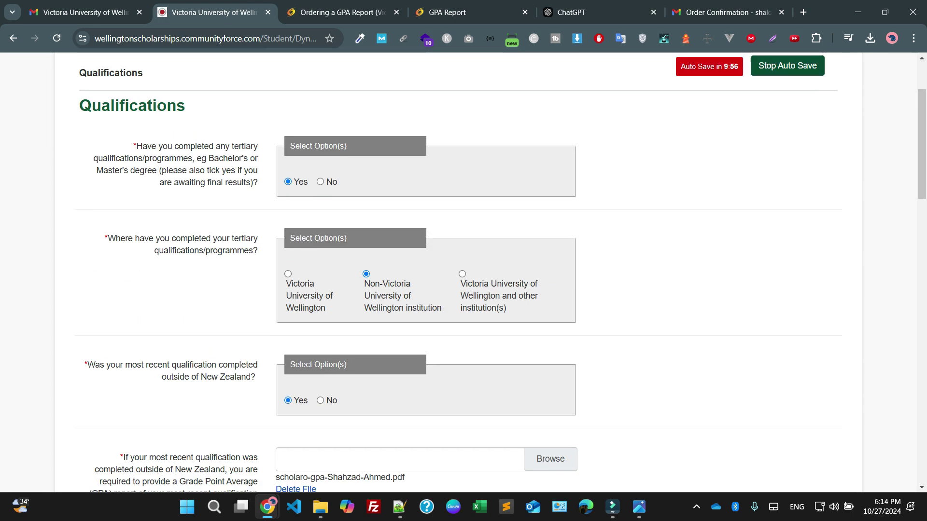
key(alt+Left)
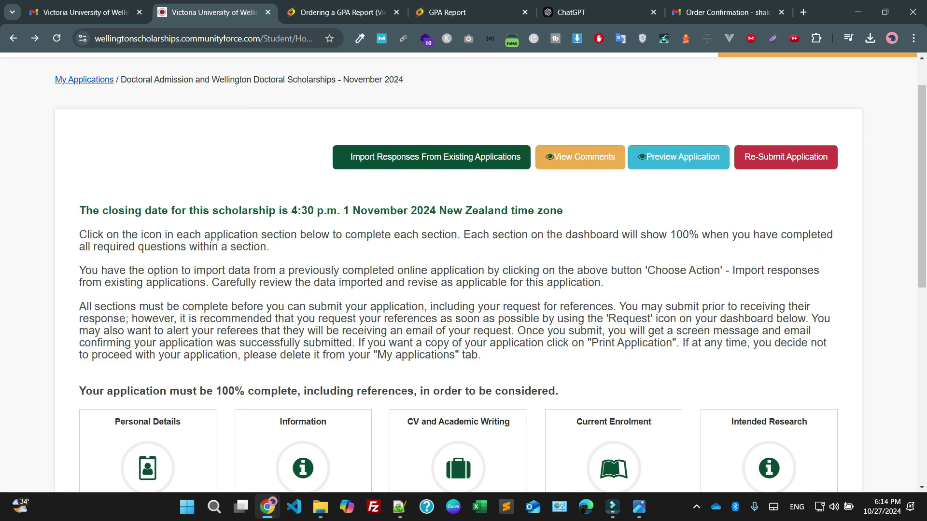
Preview the application, open the attached GPA report PDF from the summary, close it and return to the dashboard
click(678, 156)
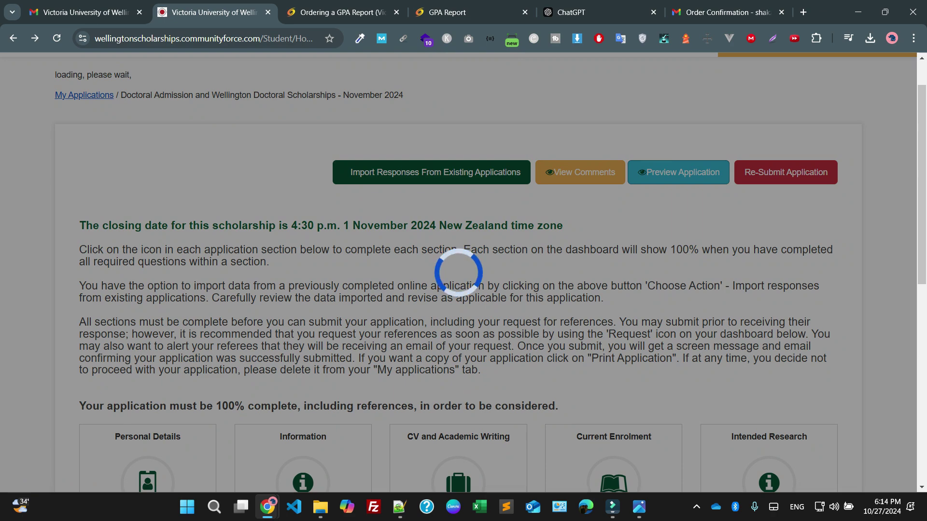
scroll(410, 270, down, 12)
scroll(410, 270, down, 2)
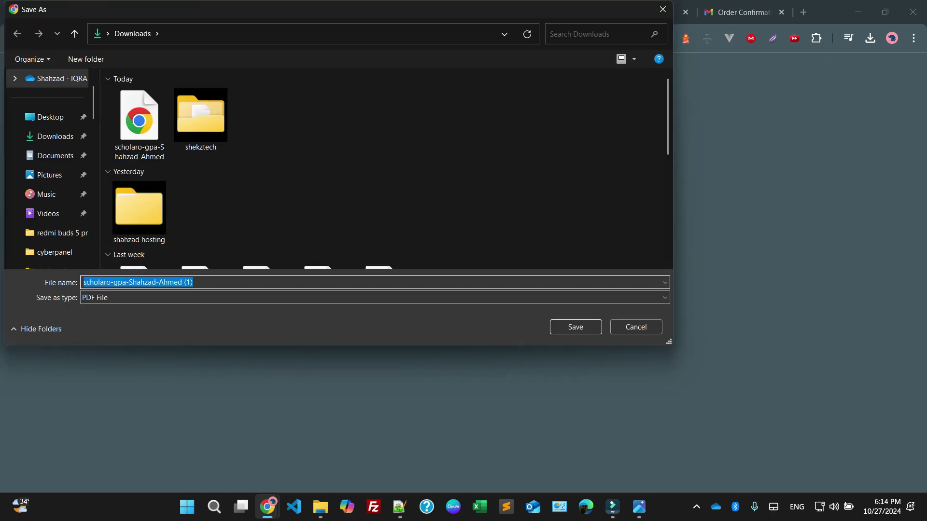
key(Return)
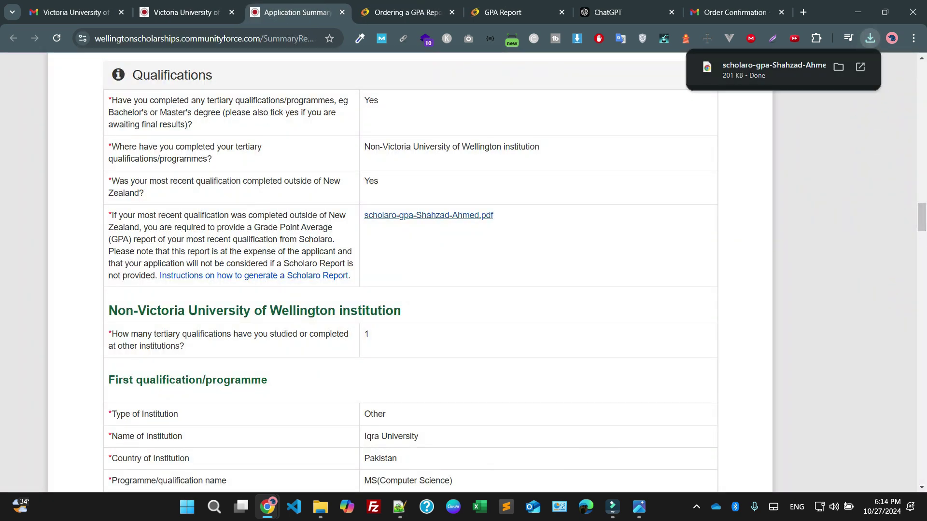
click(773, 70)
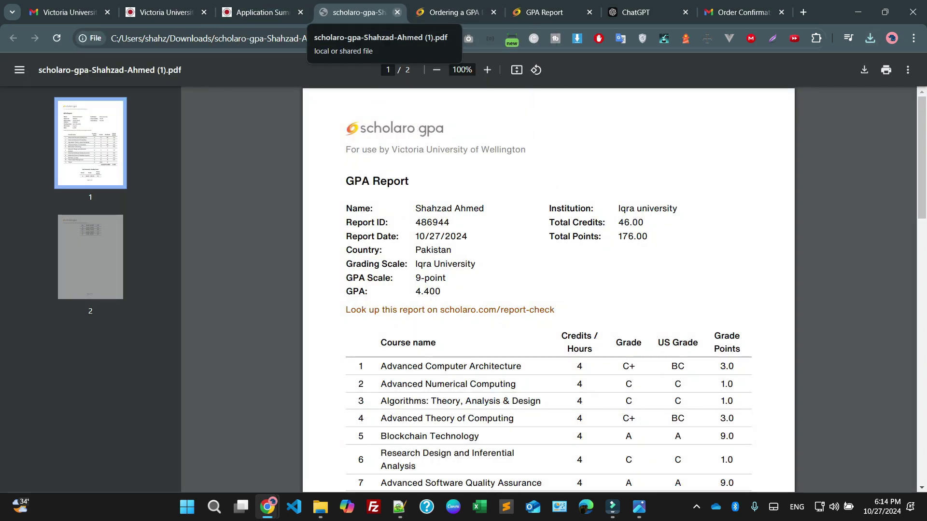
click(397, 12)
scroll(410, 270, up, 20)
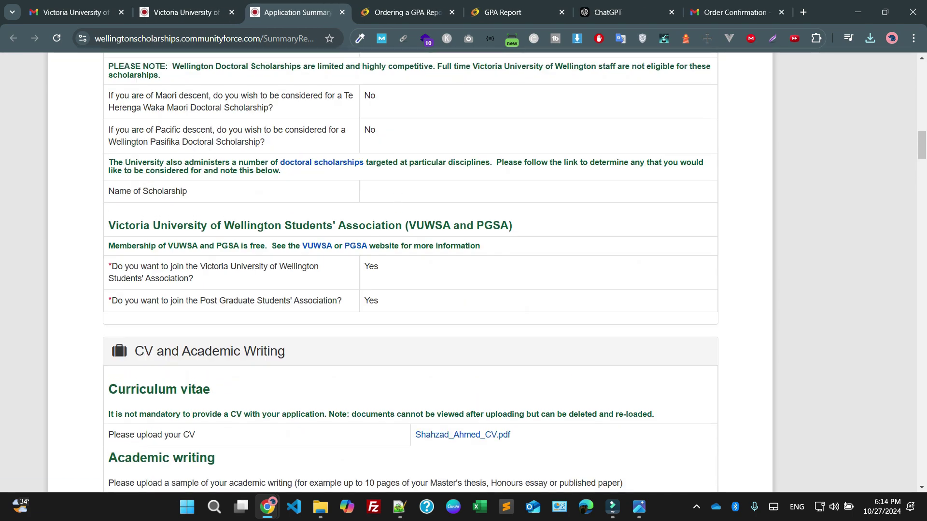
key(ctrl+shift+Tab)
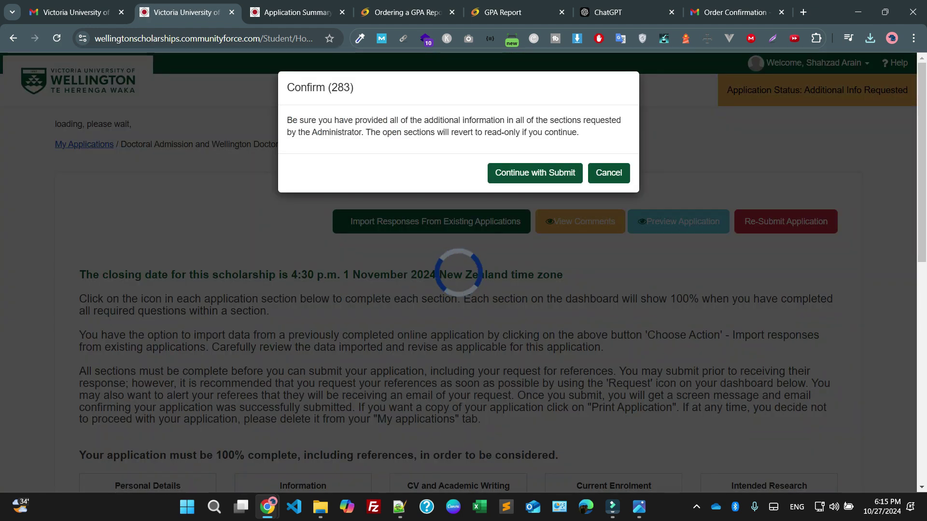
Confirm Continue with Submit, then scroll the dashboard showing every section at 100%
key(Return)
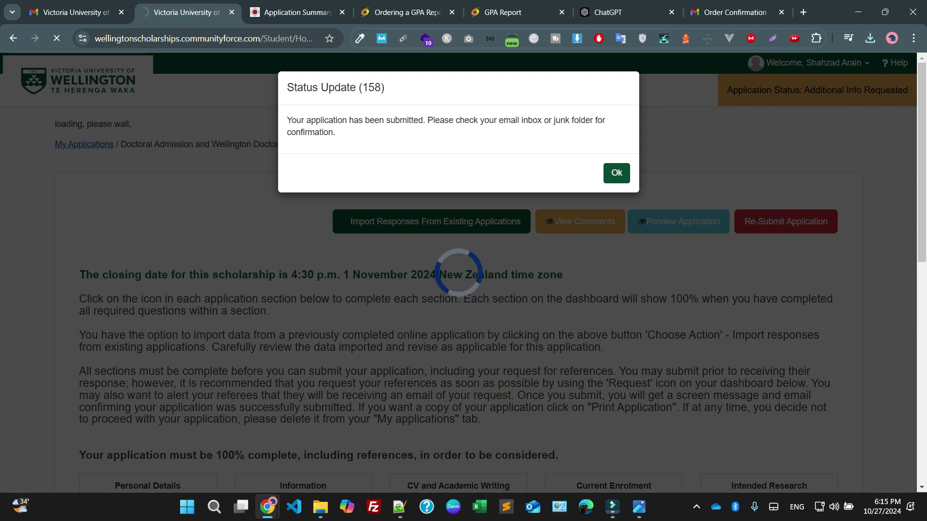
scroll(347, 326, down, 10)
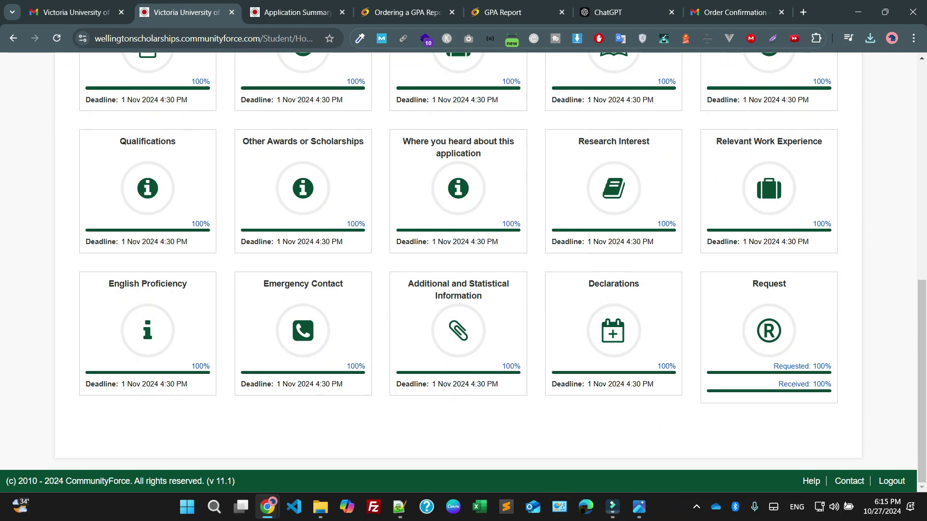
scroll(490, 272, up, 9)
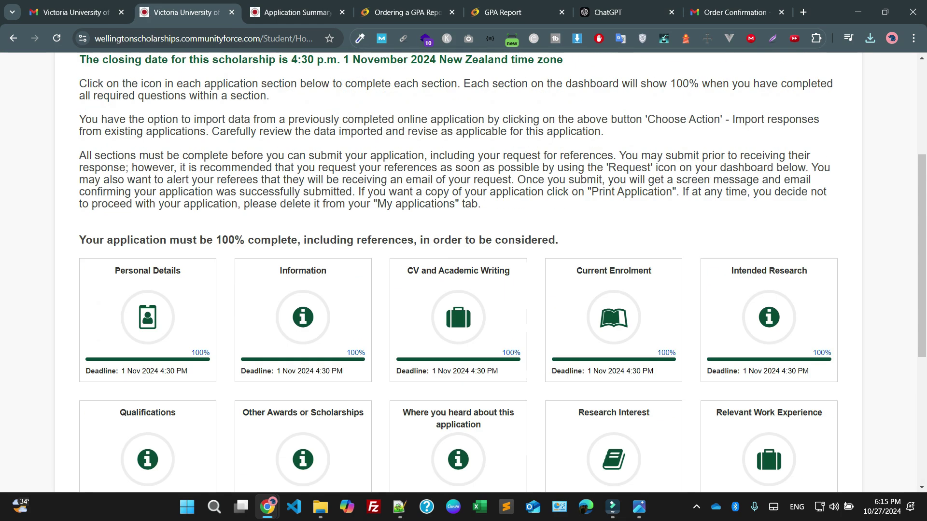